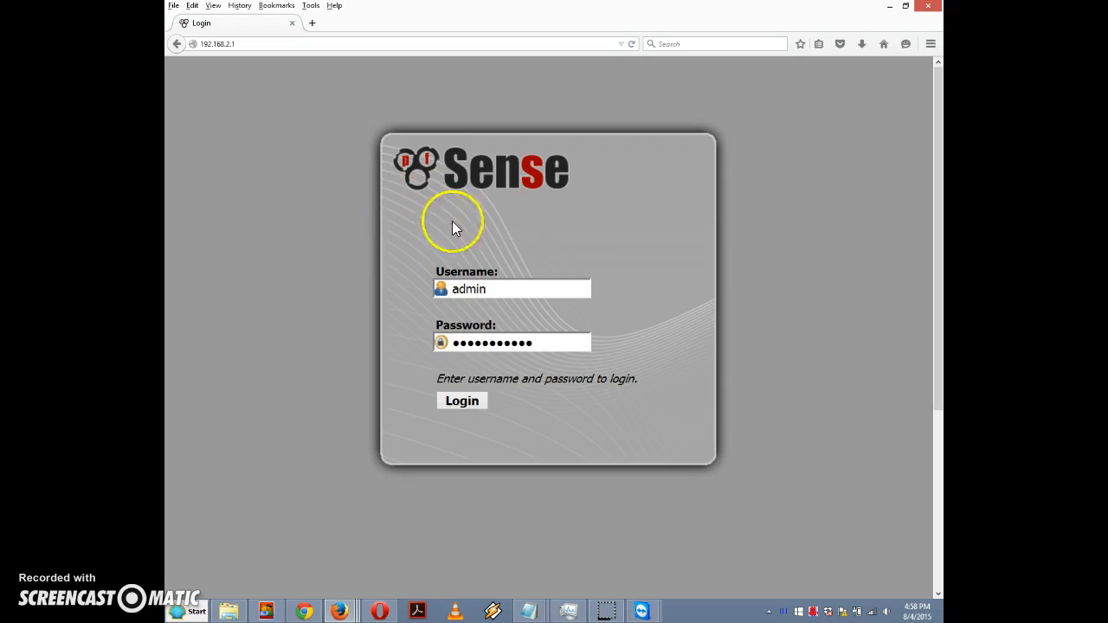
- Log in to the pfSense web interface with the prefilled credentials and open the PPTP VPN configuration
left_click(464, 401)
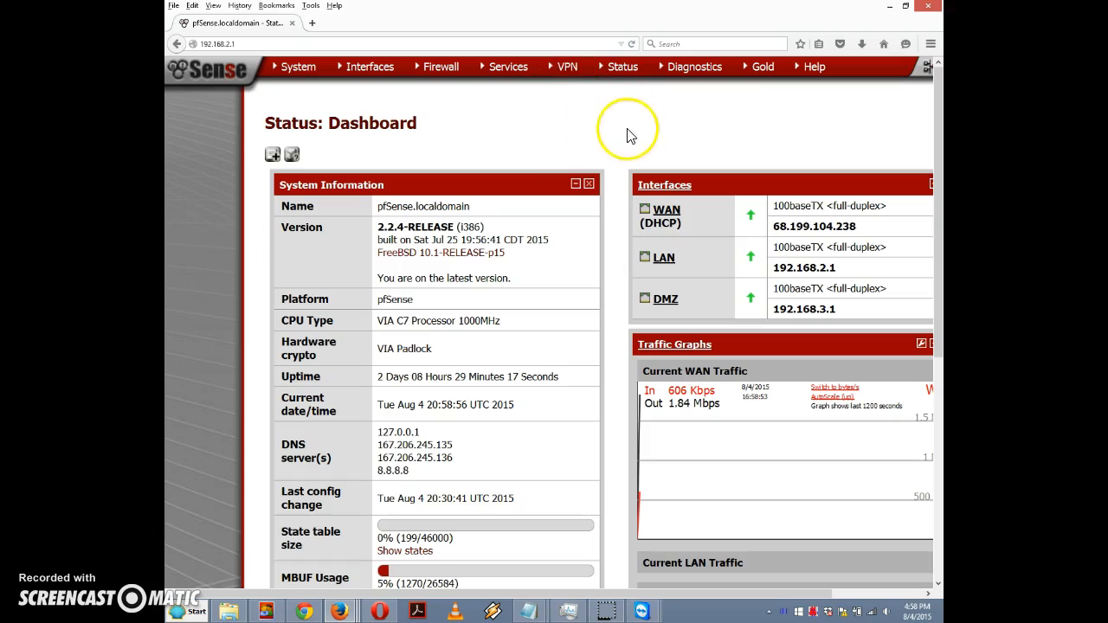
mouse_move(571, 71)
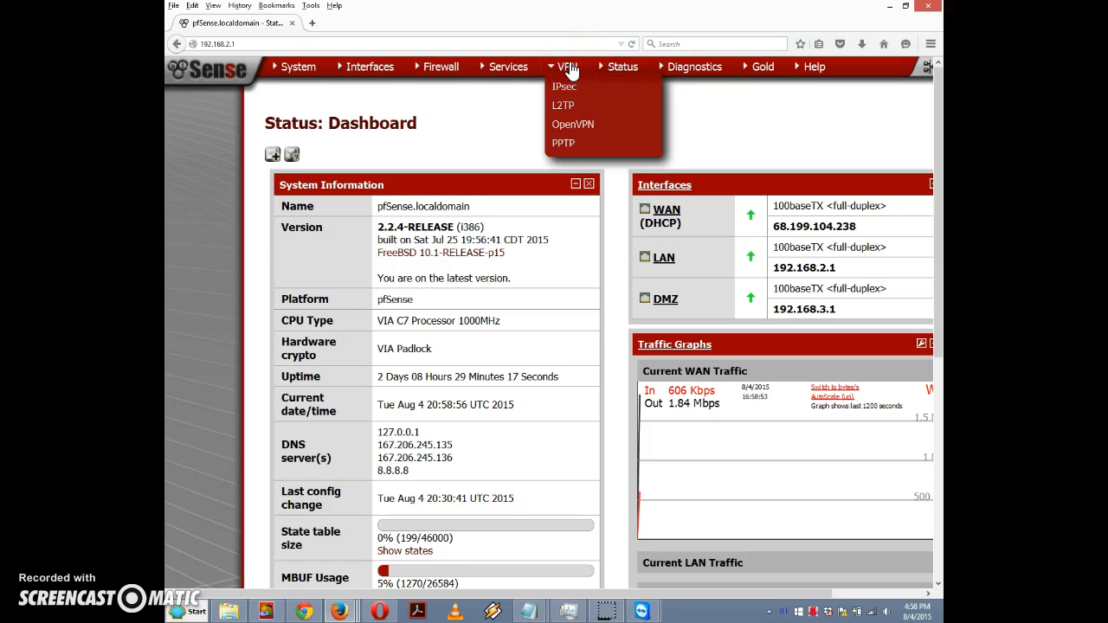
left_click(568, 149)
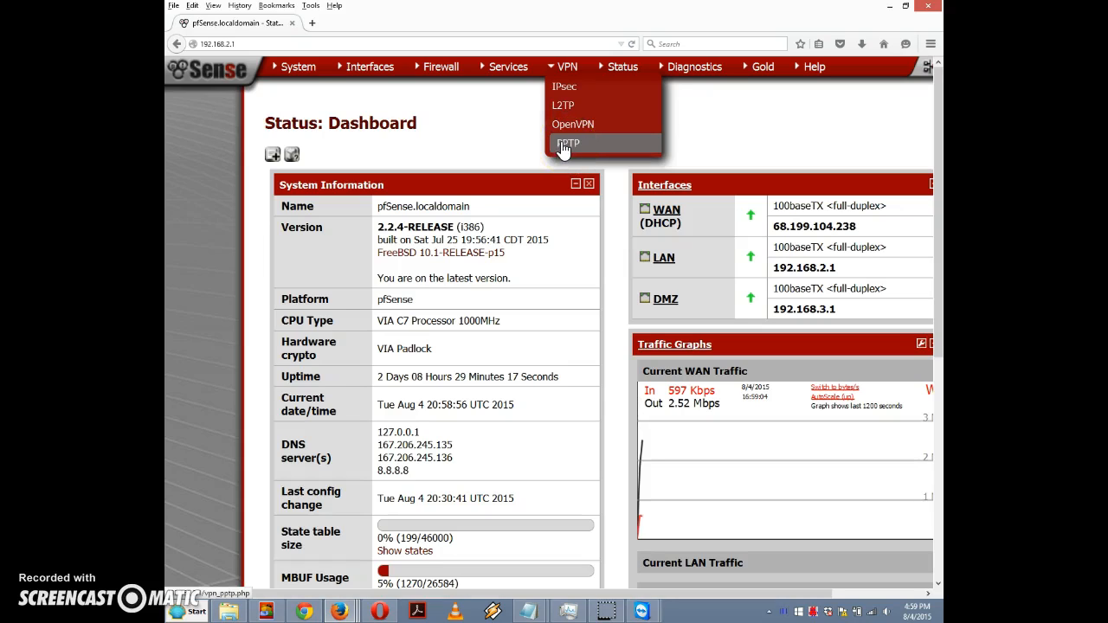
left_click(563, 148)
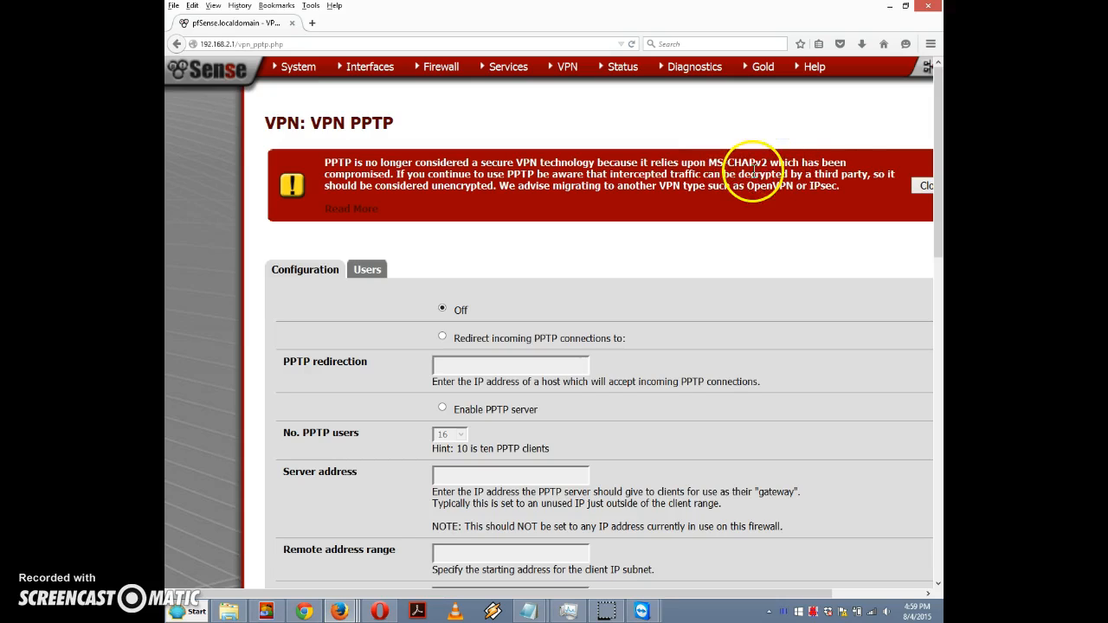
- Enable the PPTP server in the VPN configuration
scroll(610, 236, "down", 4)
scroll(610, 236, "up", 4)
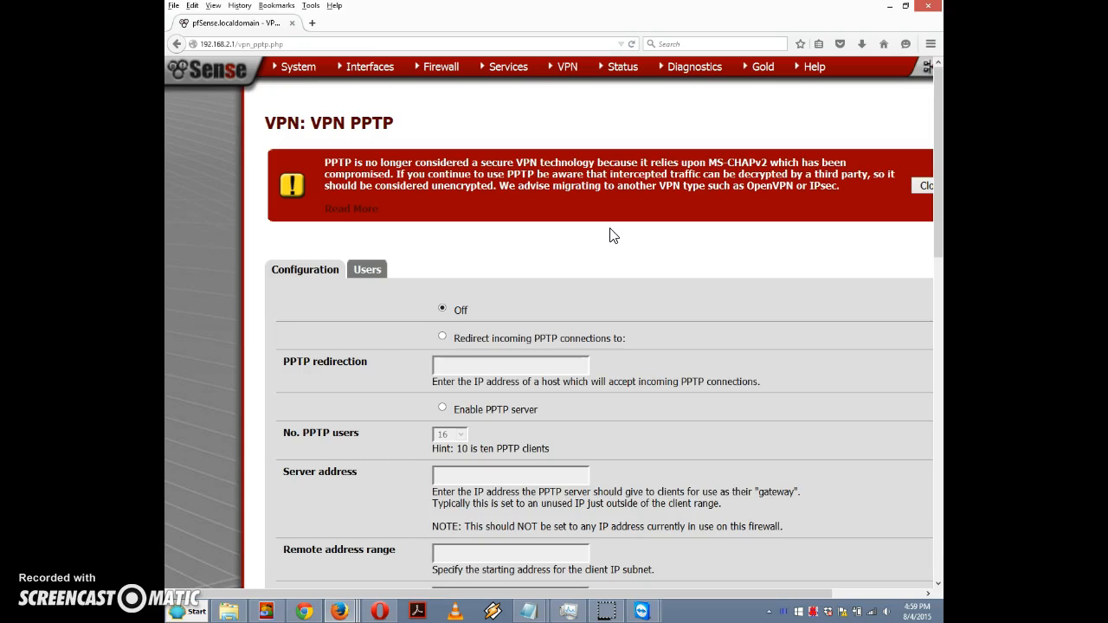
scroll(610, 235, "down", 2)
scroll(611, 236, "up", 2)
scroll(631, 256, "down", 2)
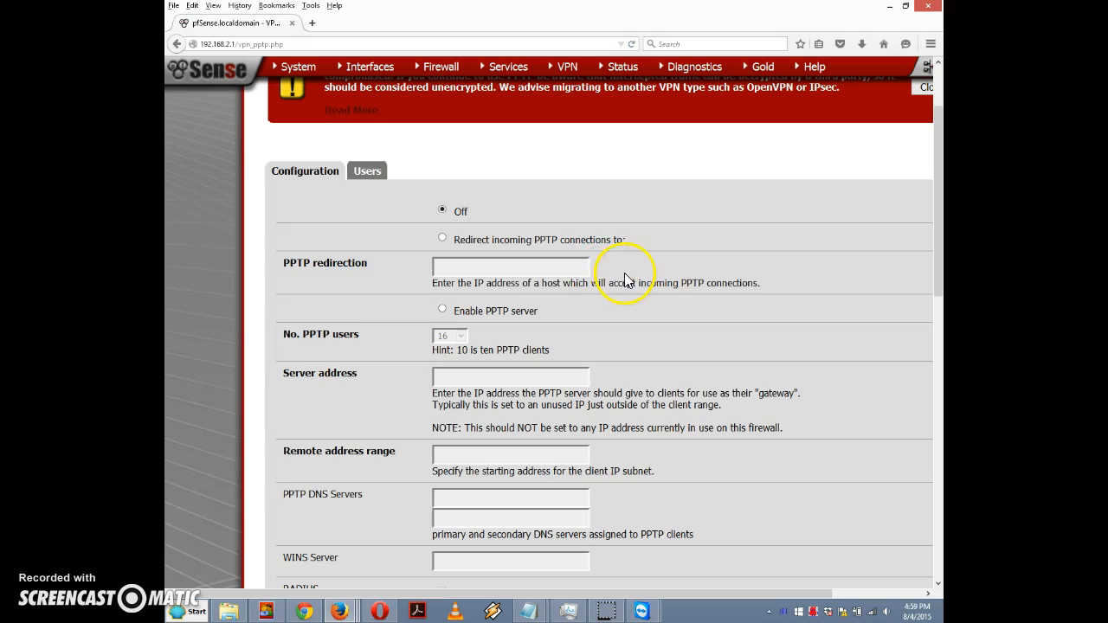
scroll(572, 227, "up", 2)
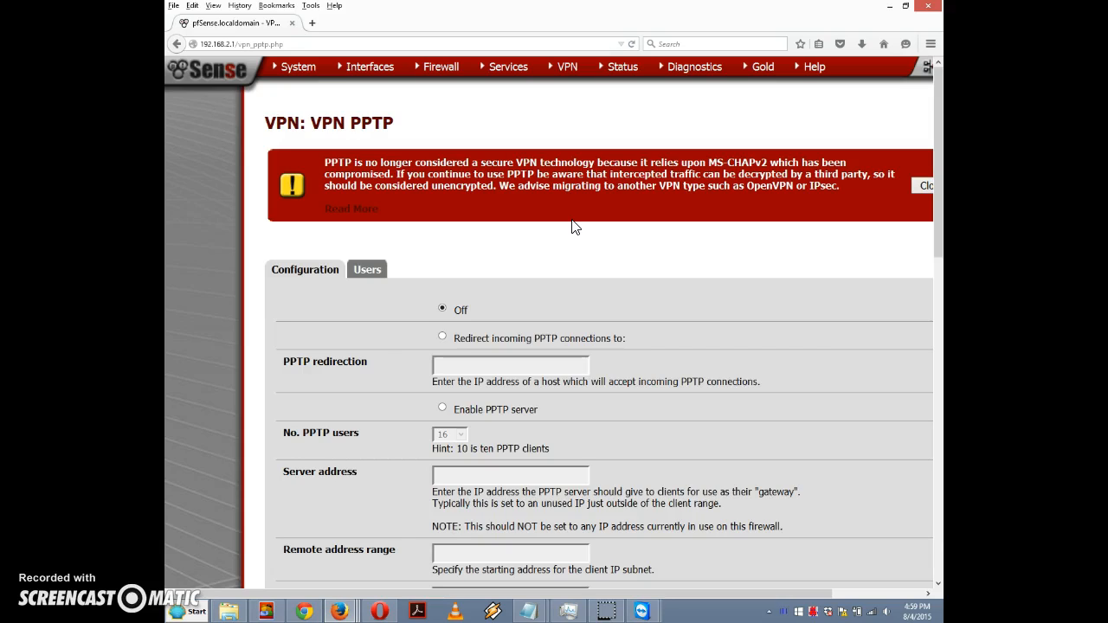
scroll(571, 226, "down", 2)
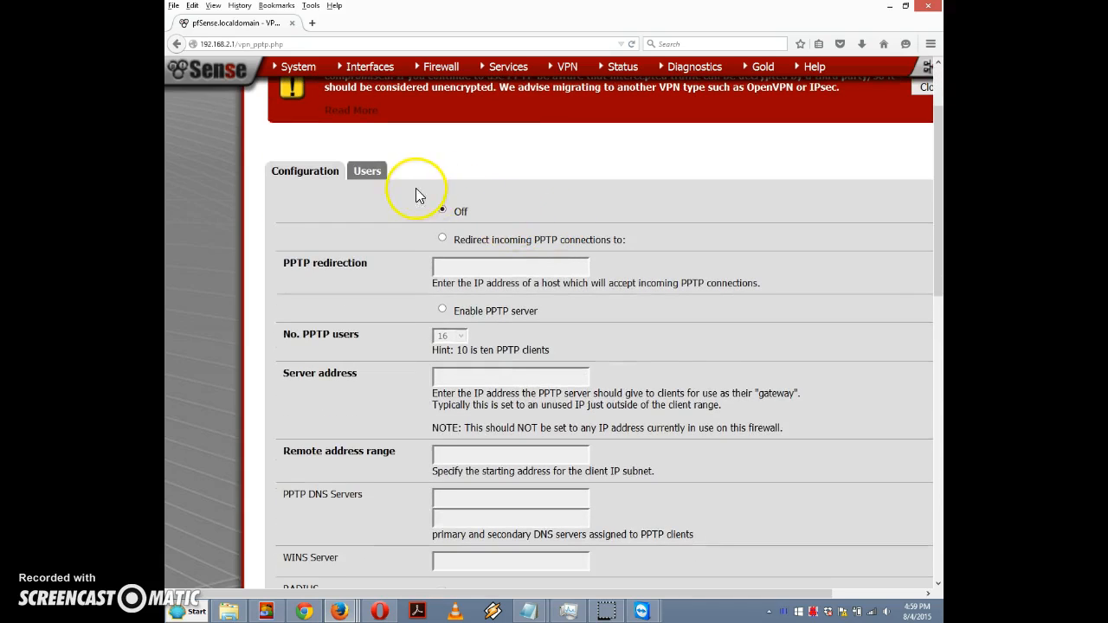
left_click(441, 311)
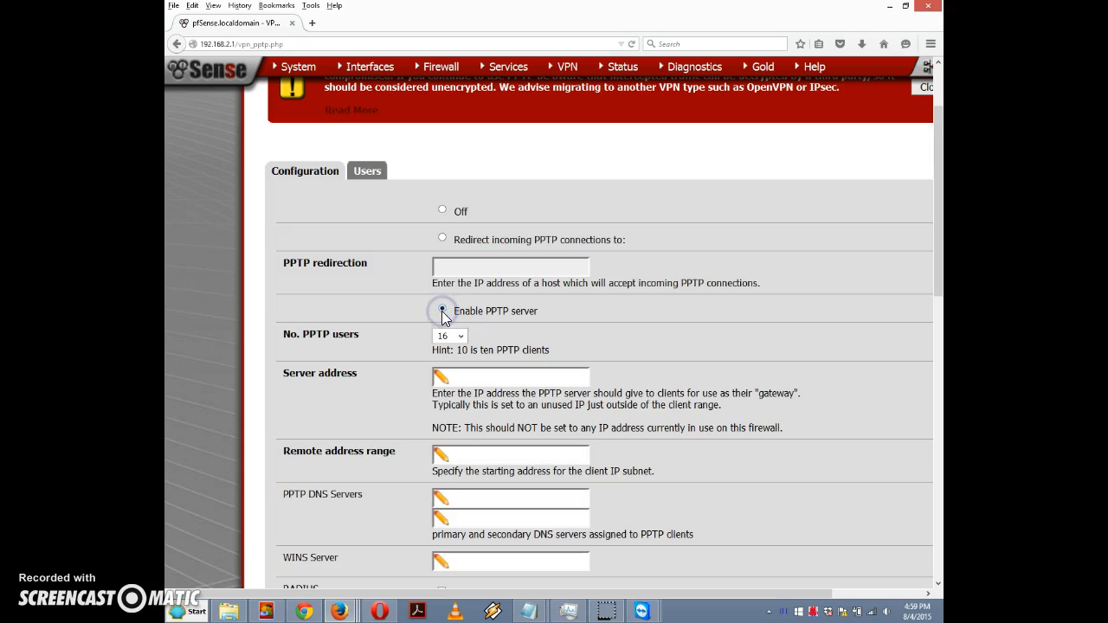
- Set the PPTP server address to 192.168.4.254 and the remote address range to start at 192.168.4.100
scroll(443, 311, "down", 2)
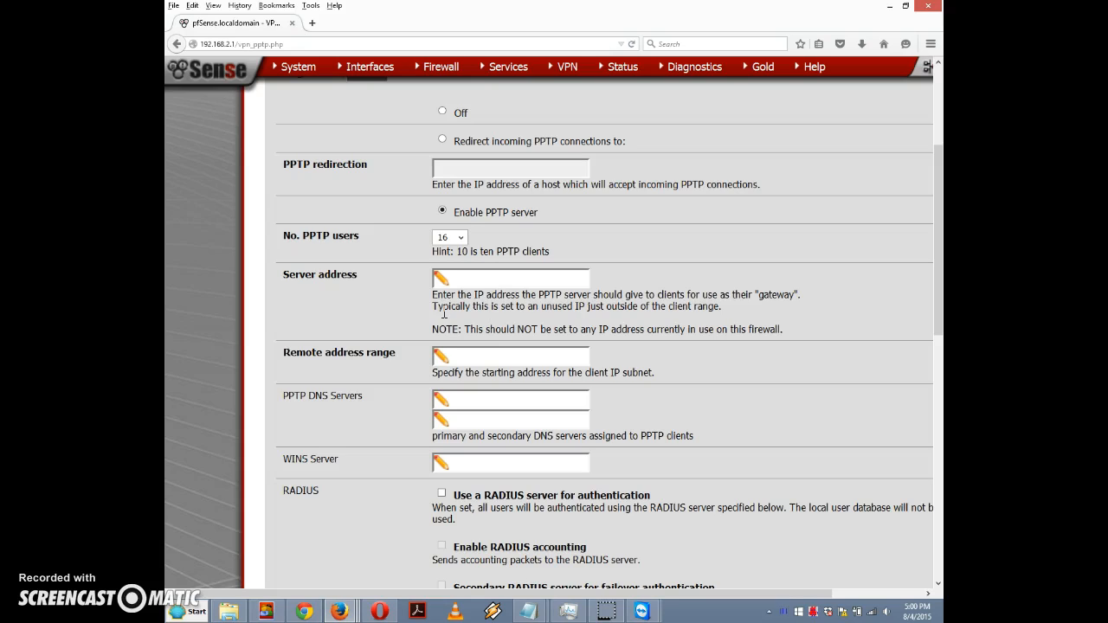
left_click(479, 276)
type("192.168.4.254")
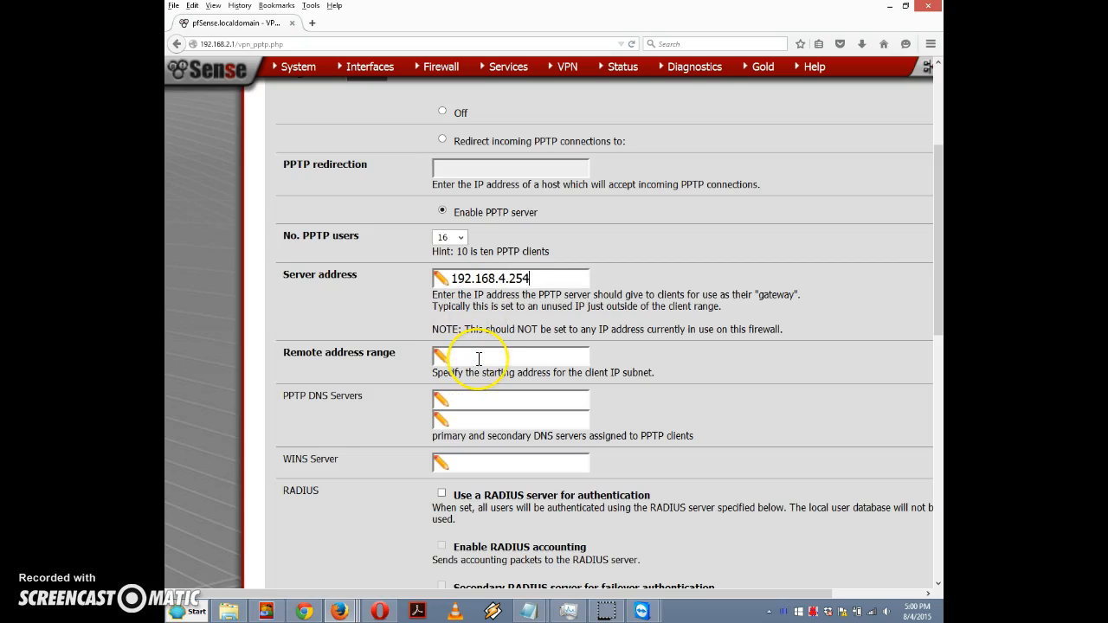
left_click(479, 359)
type("192.168.4.100")
left_click(520, 364)
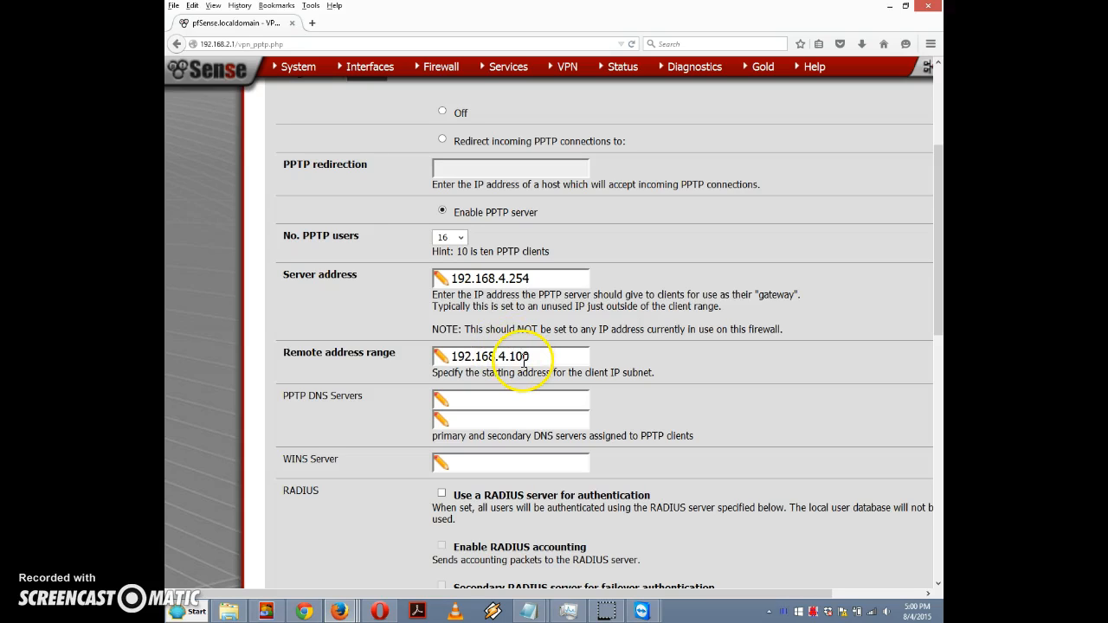
- Require 128-bit encryption for PPTP connections
scroll(521, 363, "down", 4)
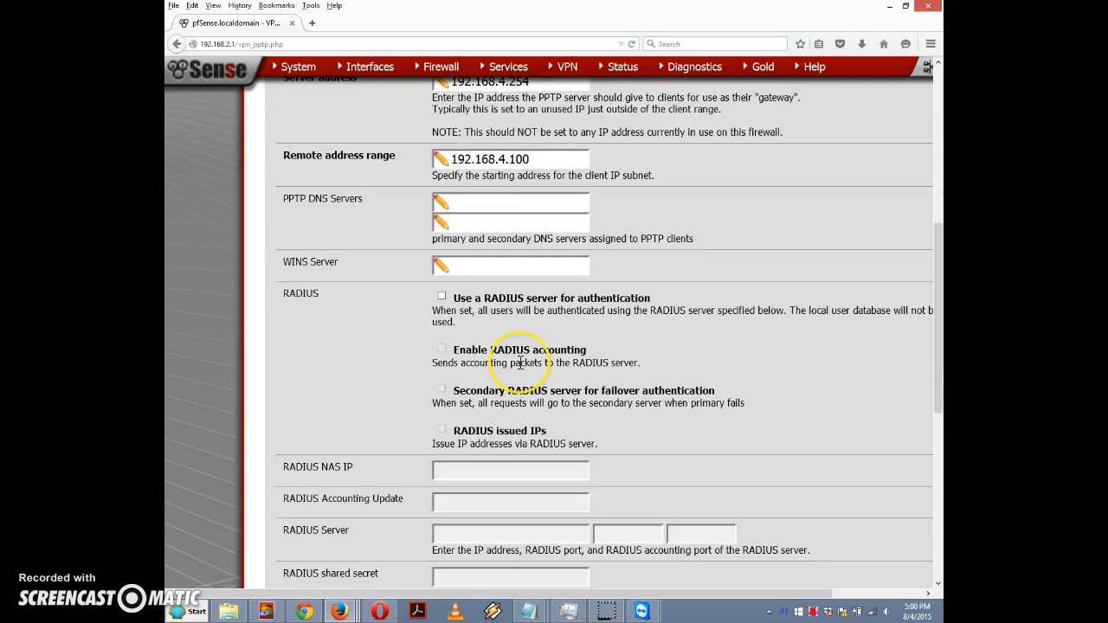
scroll(520, 363, "up", 4)
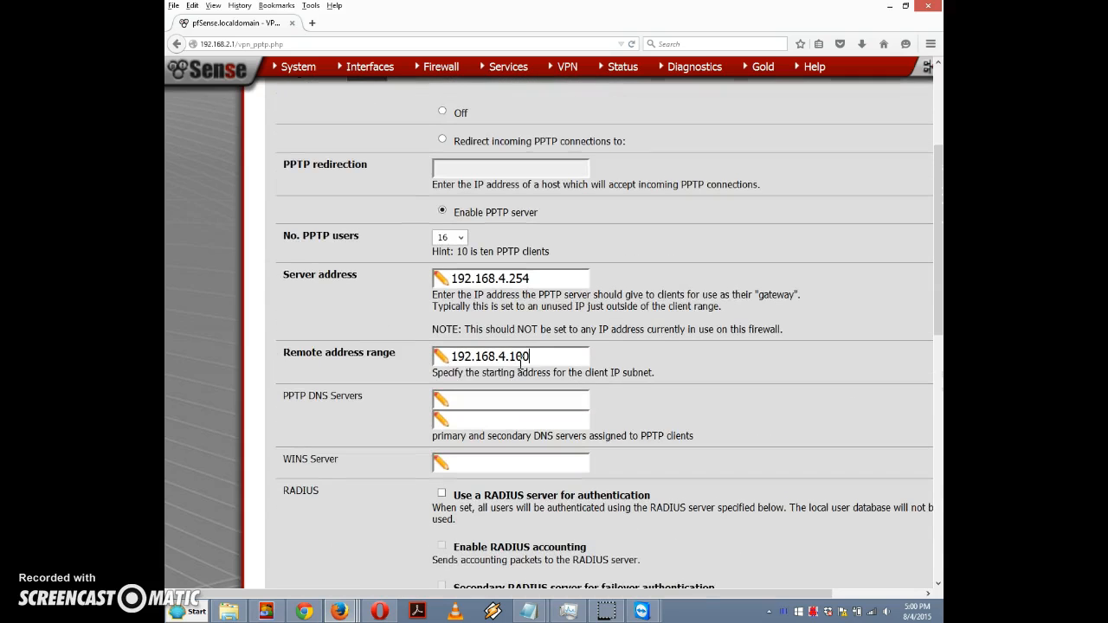
scroll(520, 364, "up", 2)
scroll(521, 363, "down", 7)
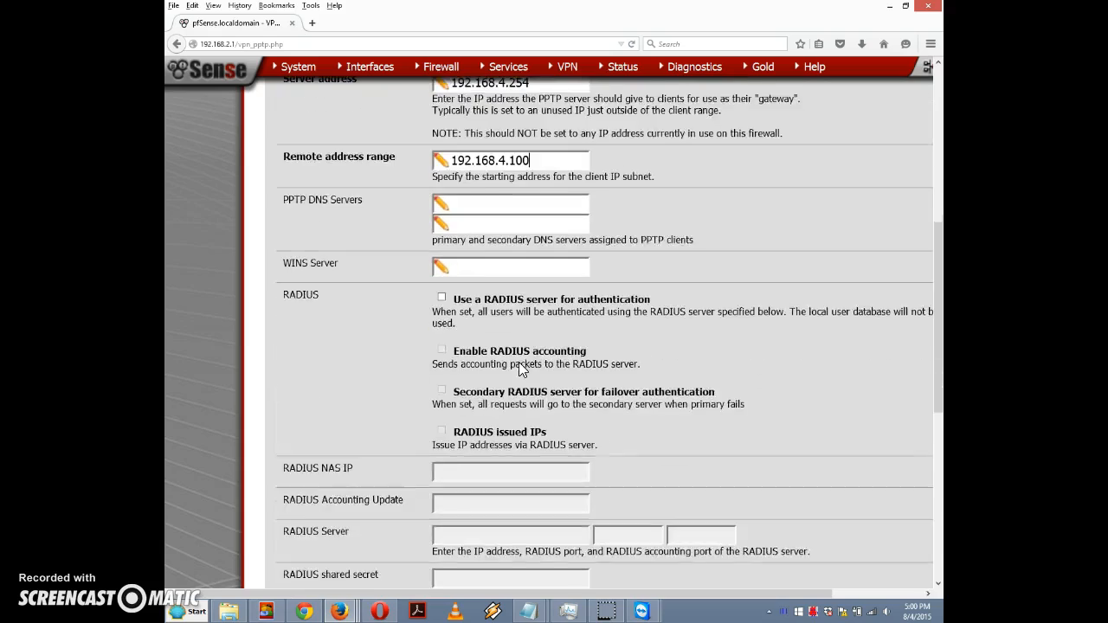
scroll(521, 364, "down", 6)
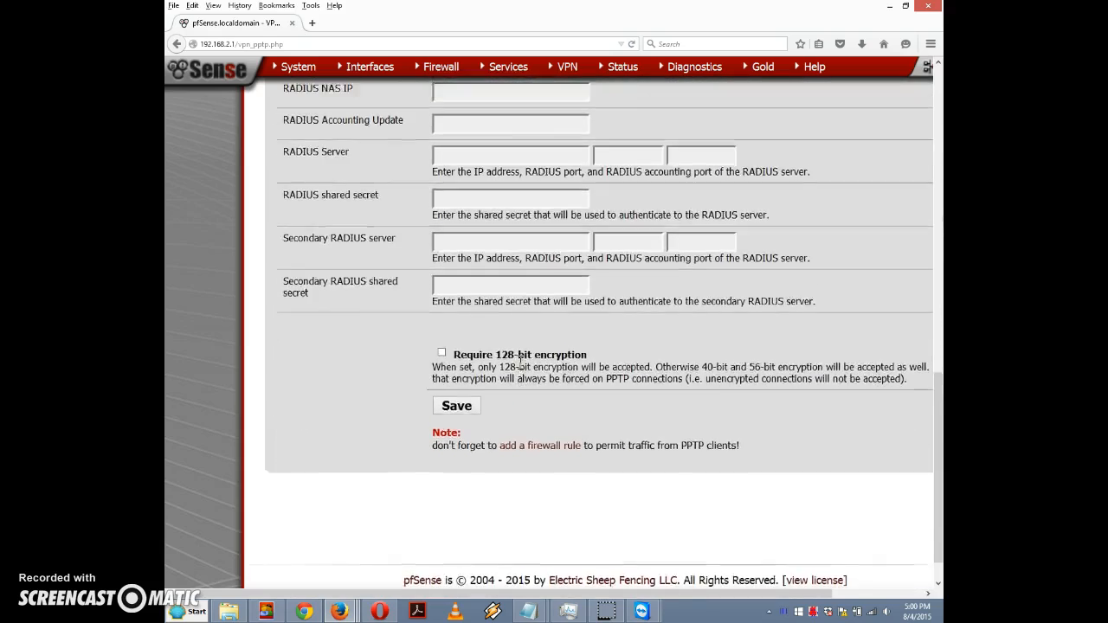
scroll(521, 363, "up", 4)
scroll(518, 370, "down", 2)
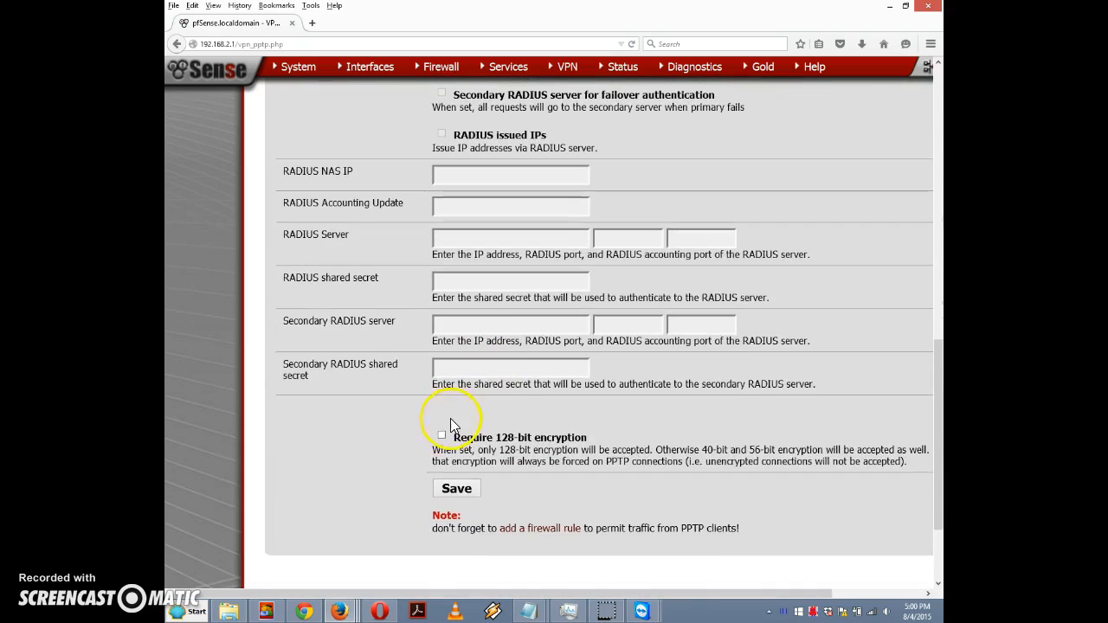
left_click(442, 438)
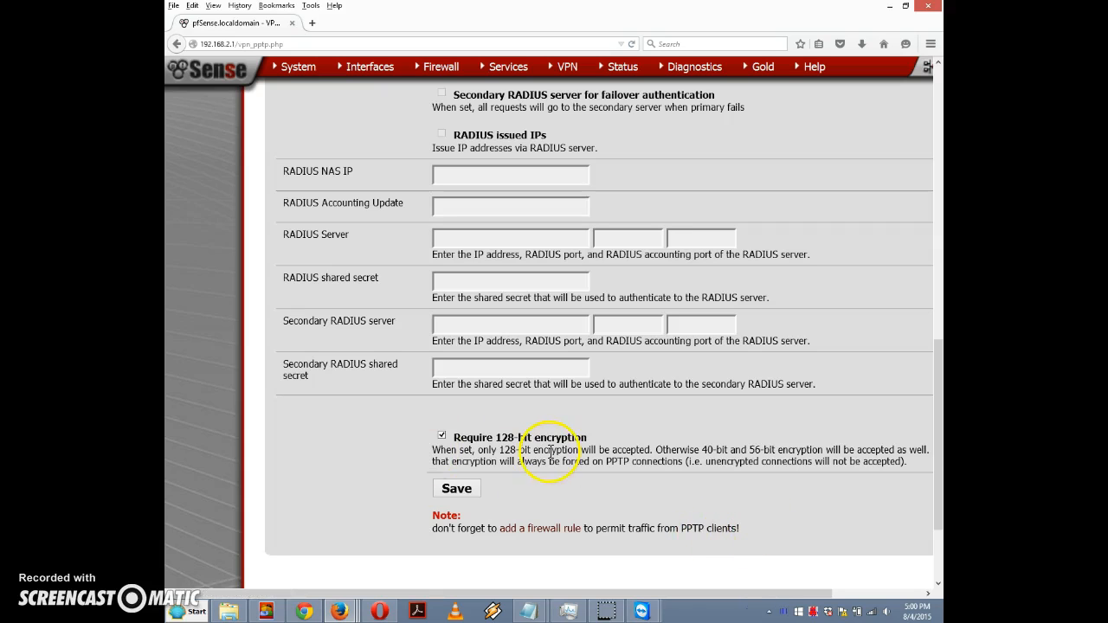
- Review the PPTP server settings and save the configuration
scroll(547, 452, "up", 5)
scroll(548, 452, "up", 4)
scroll(547, 452, "down", 2)
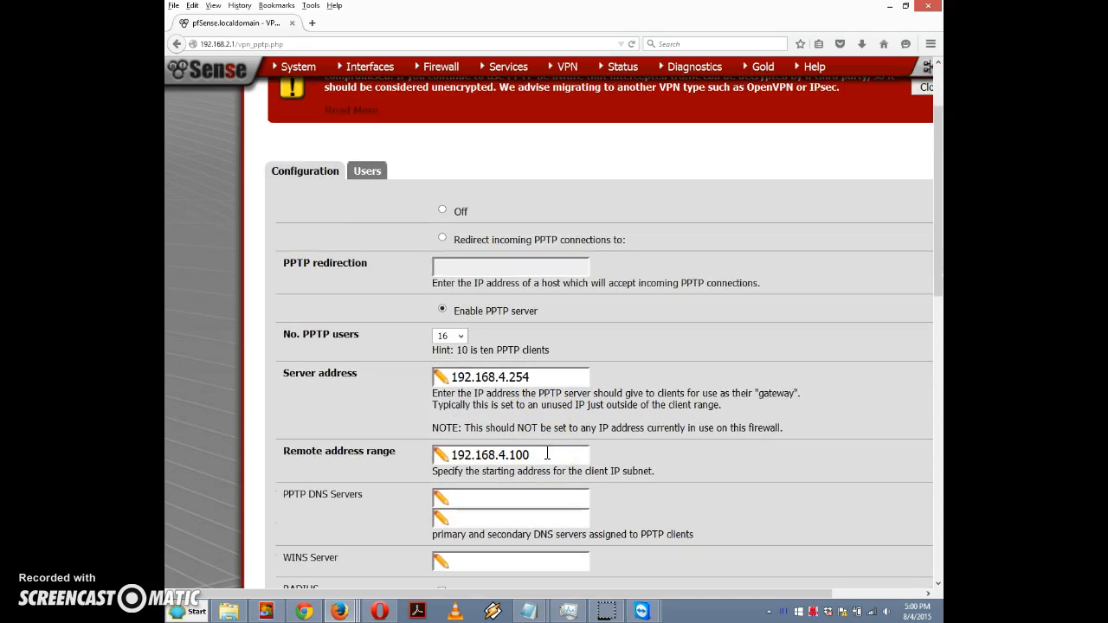
scroll(546, 452, "down", 4)
scroll(547, 451, "up", 1)
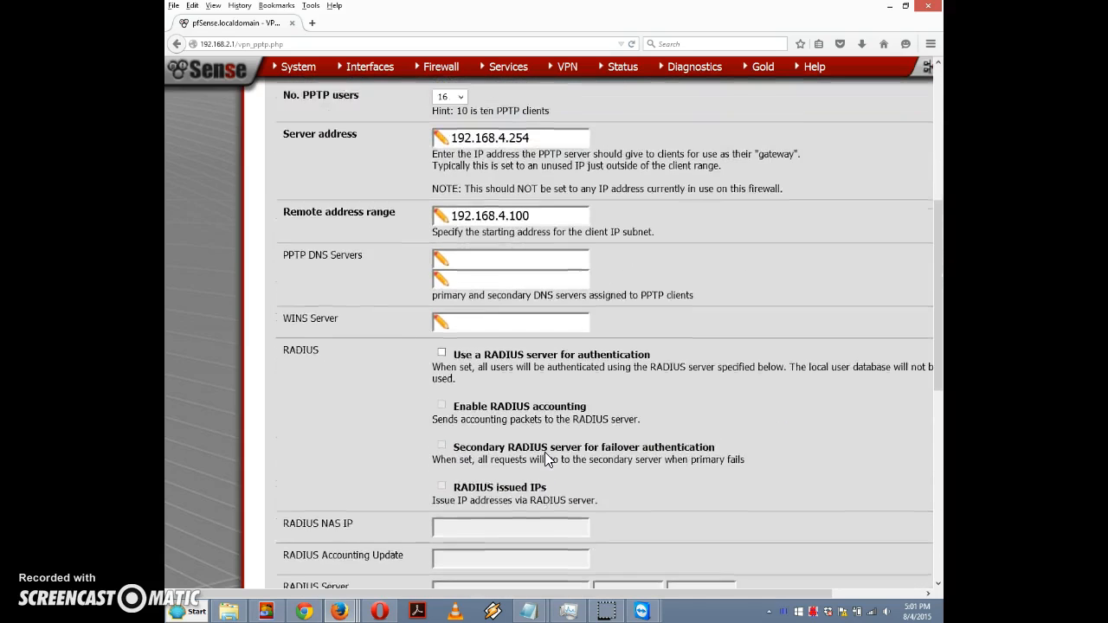
middle_click(546, 452)
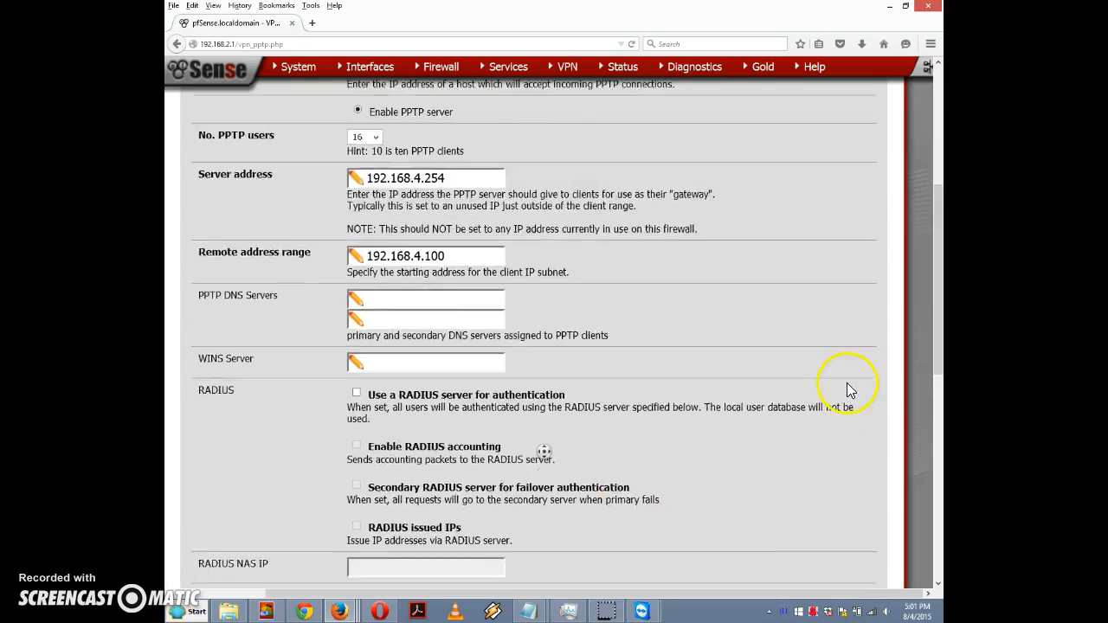
left_click(847, 383)
left_click_drag(643, 595, 567, 610)
left_click_drag(935, 252, 937, 522)
left_click(446, 483)
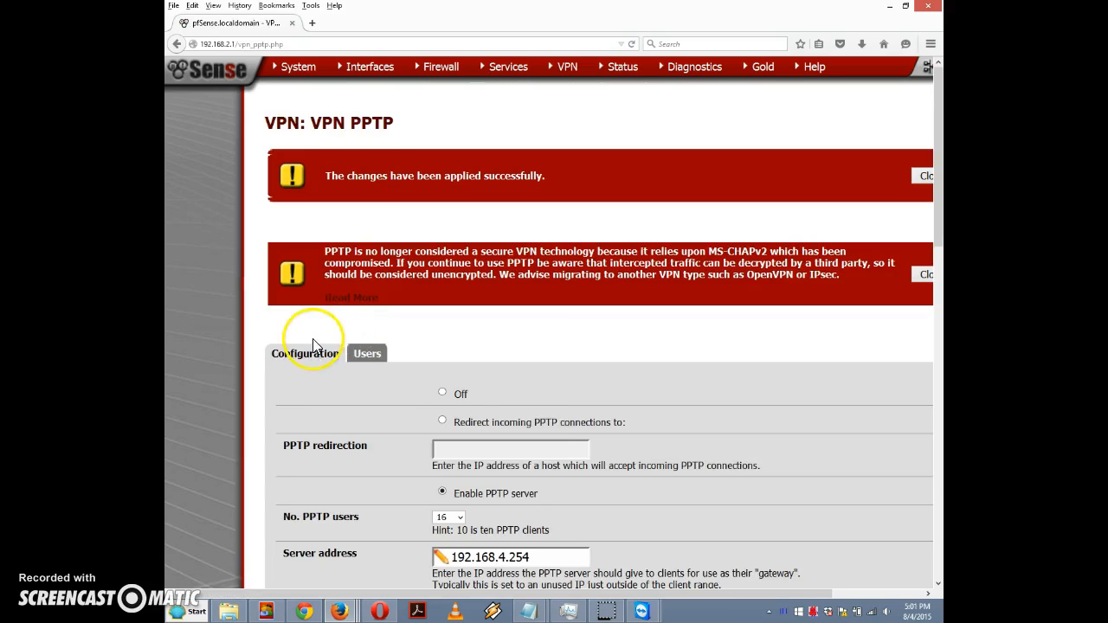
- Open the PPTP user list and start a new user entry
scroll(338, 333, "down", 4)
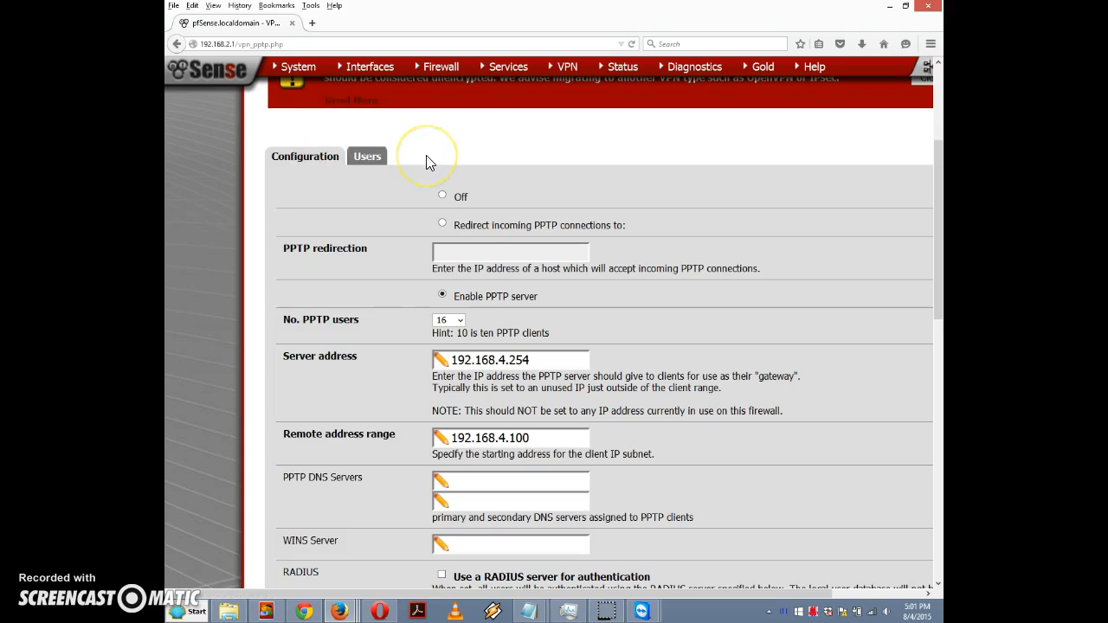
left_click(362, 167)
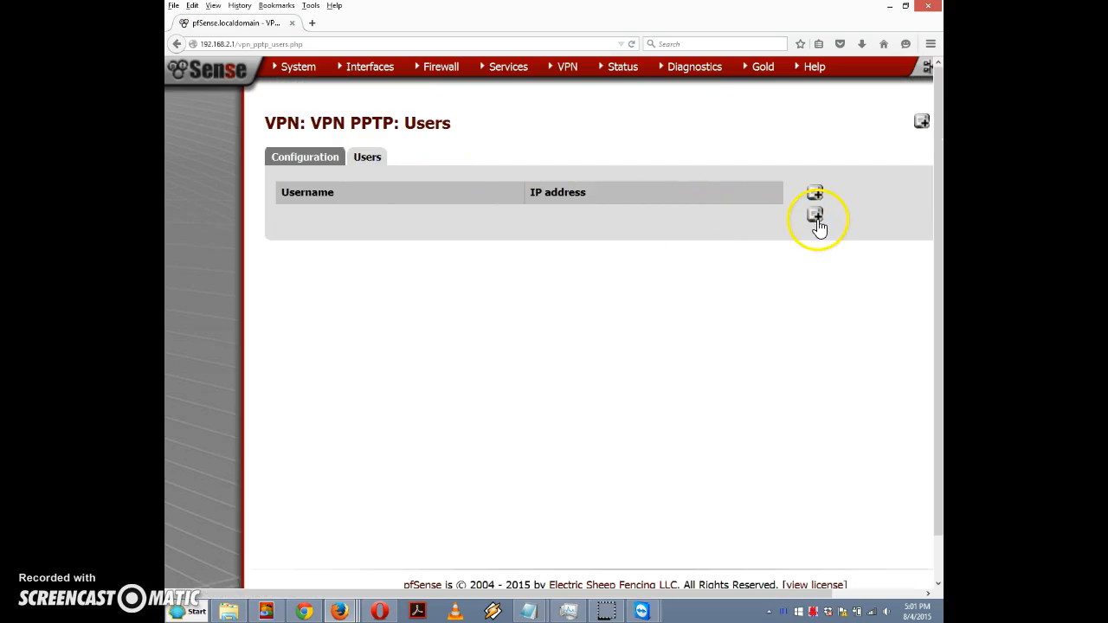
left_click(816, 217)
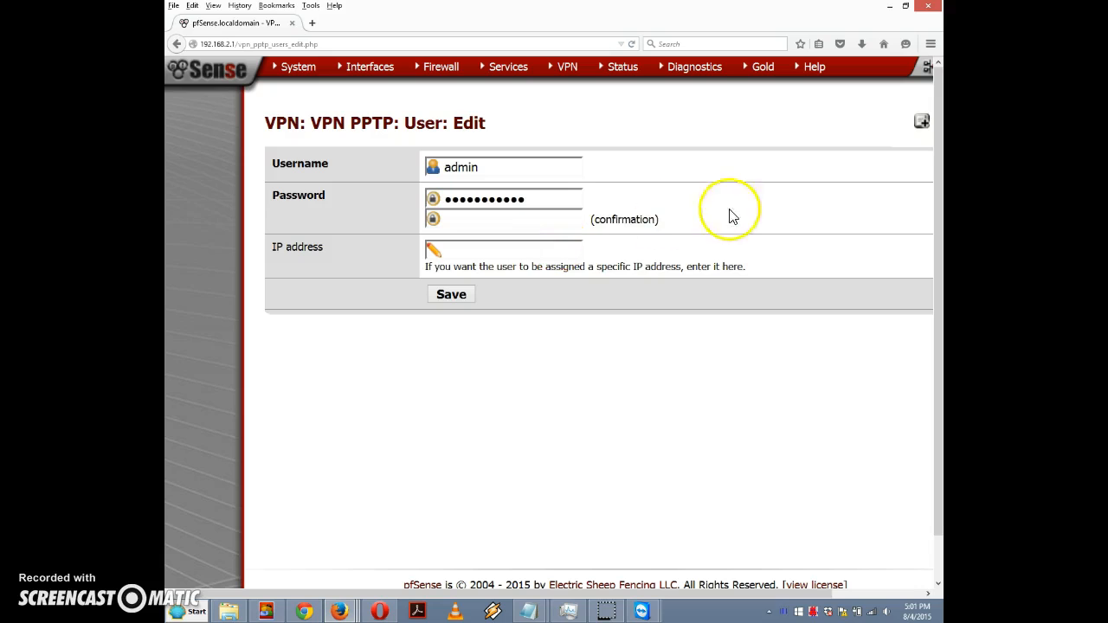
left_click(176, 43)
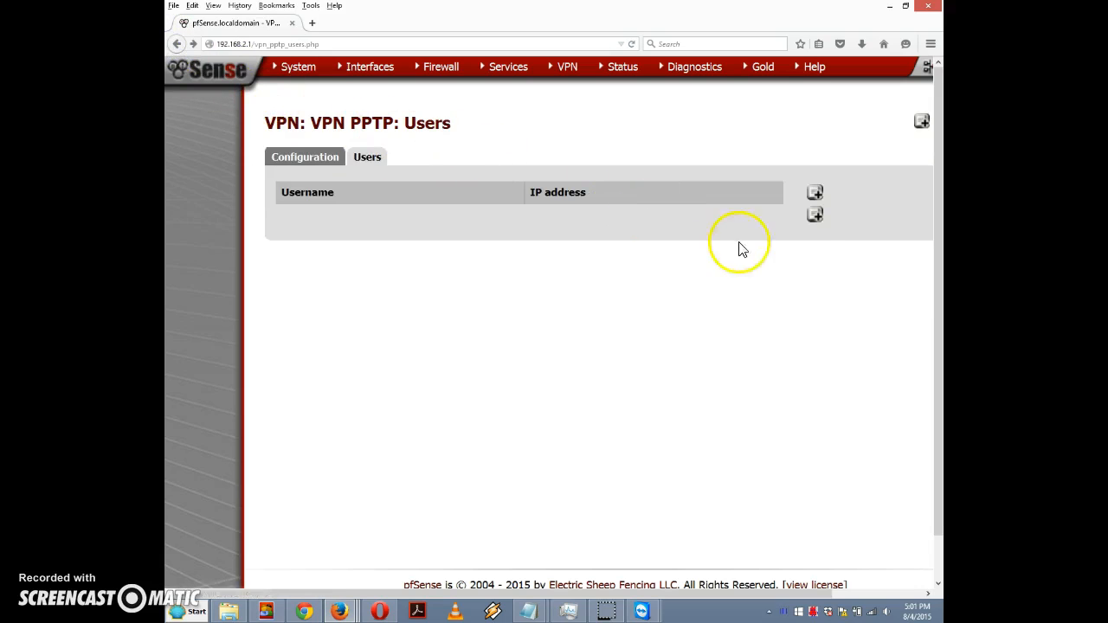
left_click(814, 217)
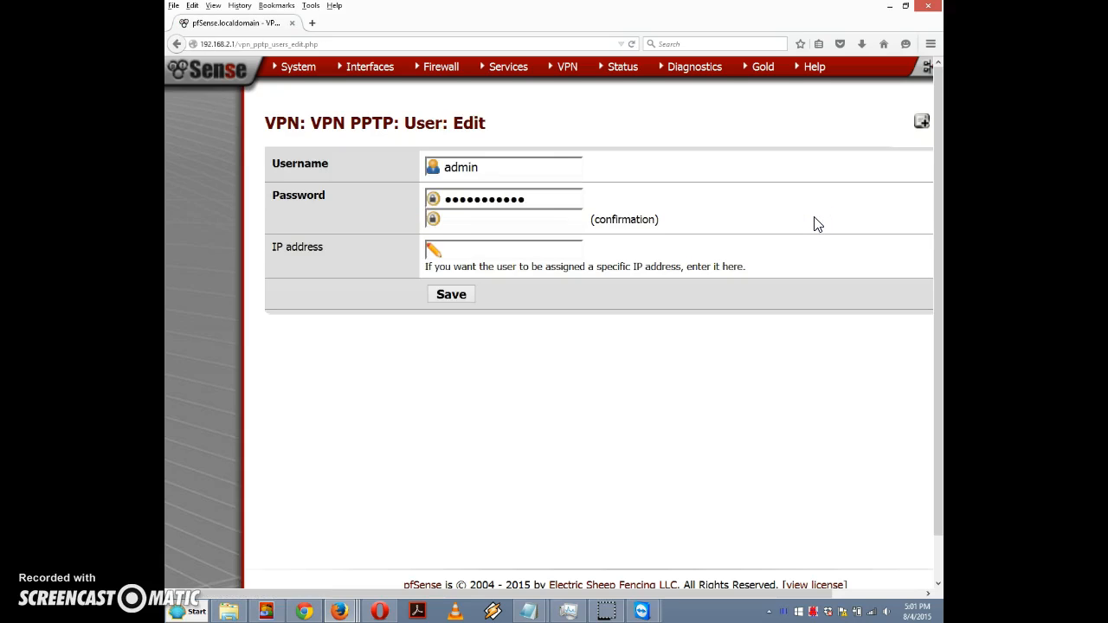
- Set the new PPTP user's username to guest, fill in the password and its confirmation, and save and apply the user
left_click(517, 175)
double_click(517, 175)
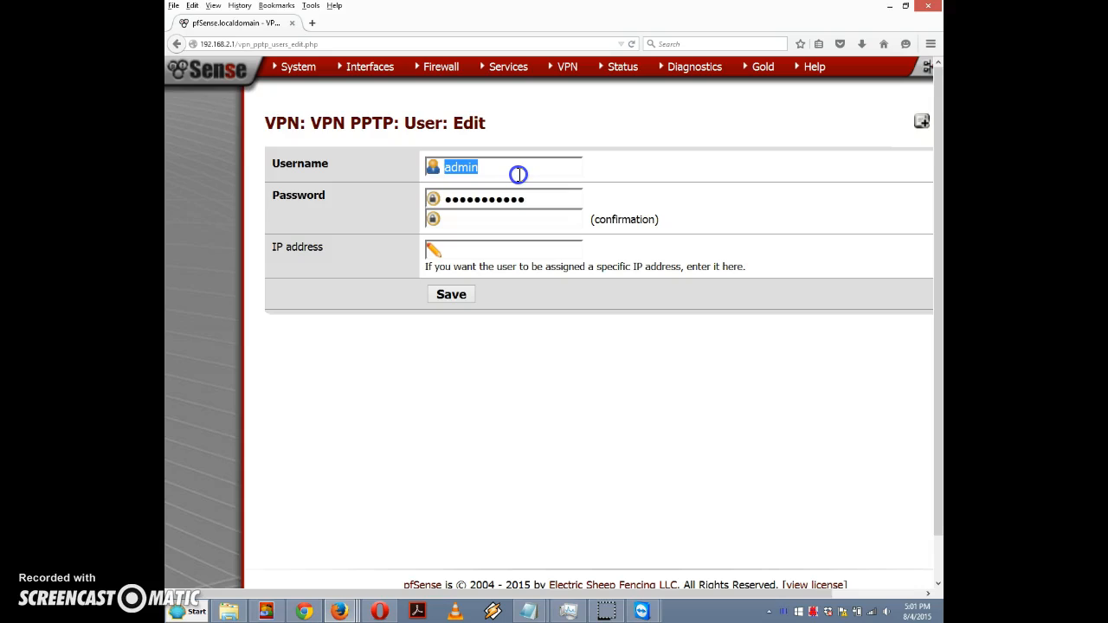
key("BackSpace")
type("guest")
key("Tab")
key("BackSpace")
type("••••••••••")
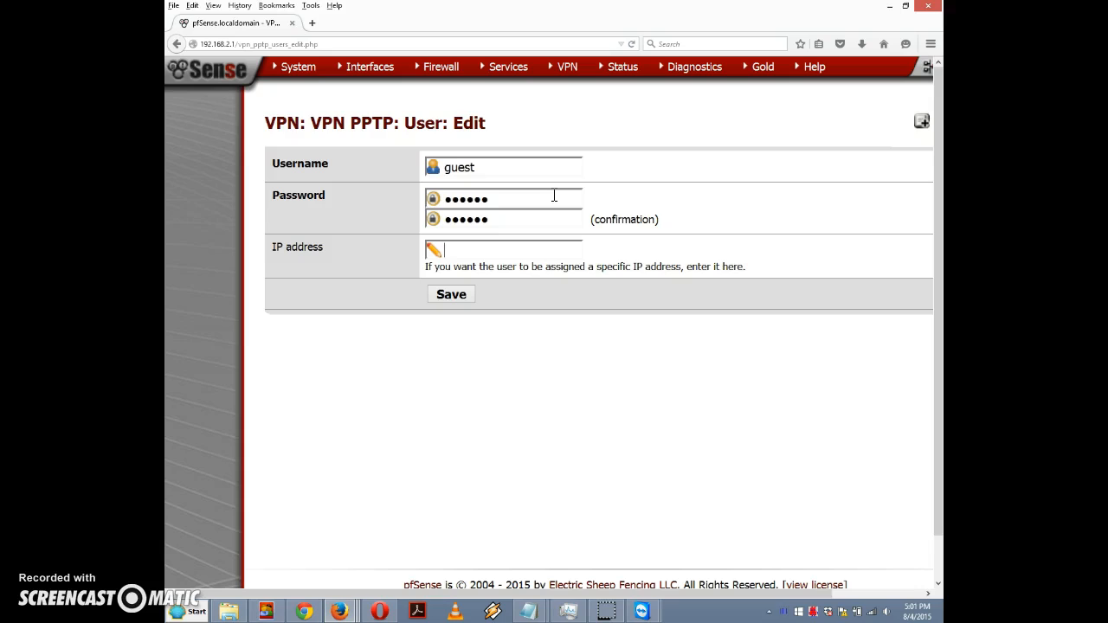
left_click(451, 295)
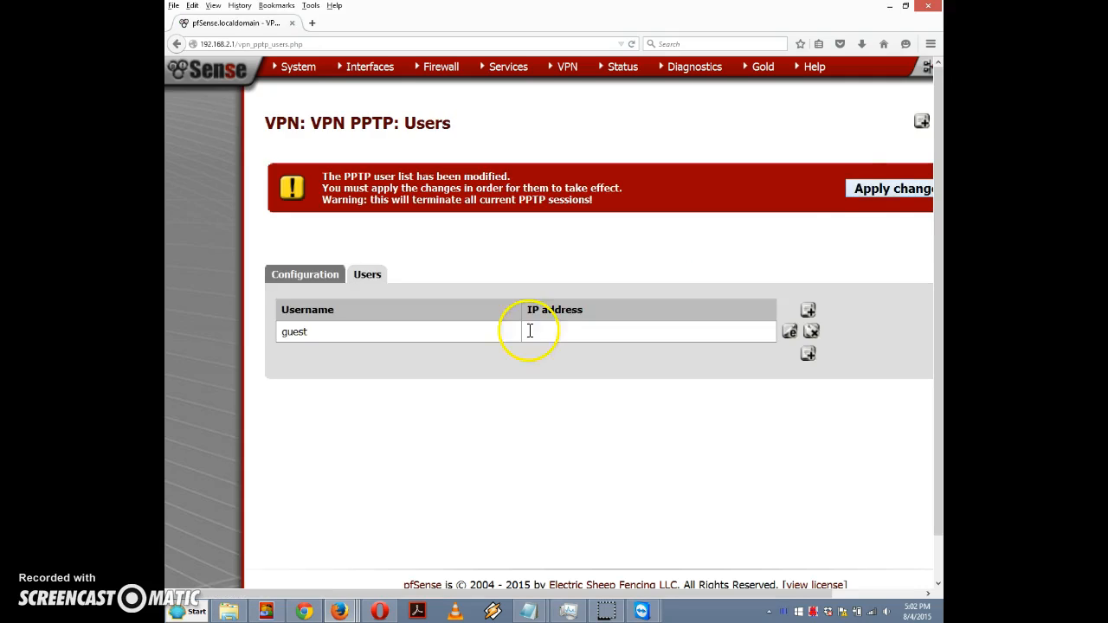
left_click(865, 188)
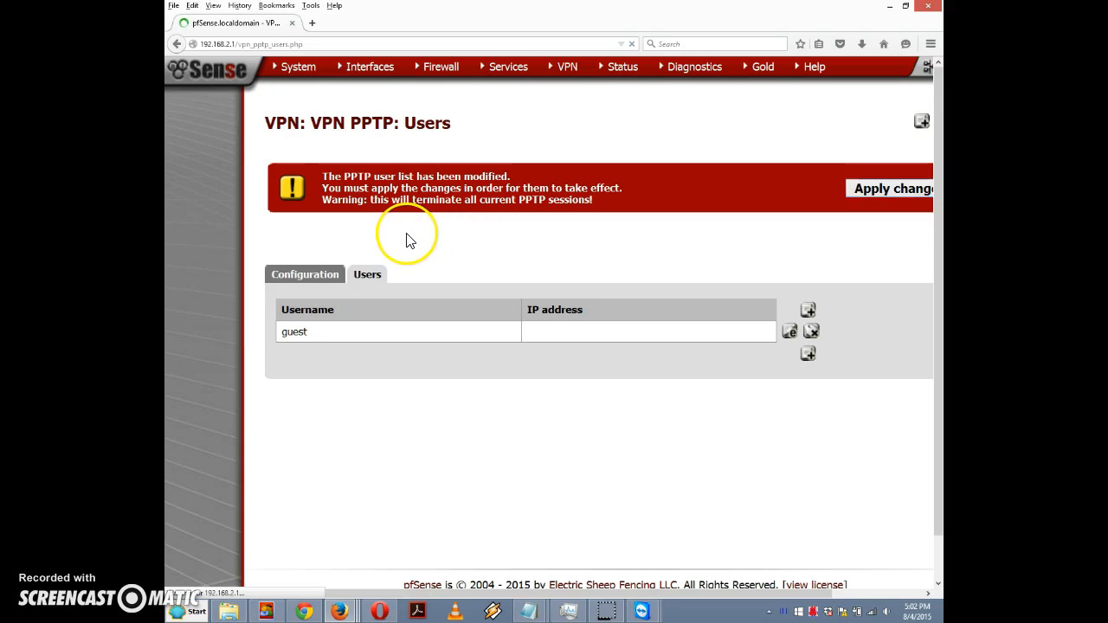
- Open the firewall rules of the PPTP VPN interface
mouse_move(433, 76)
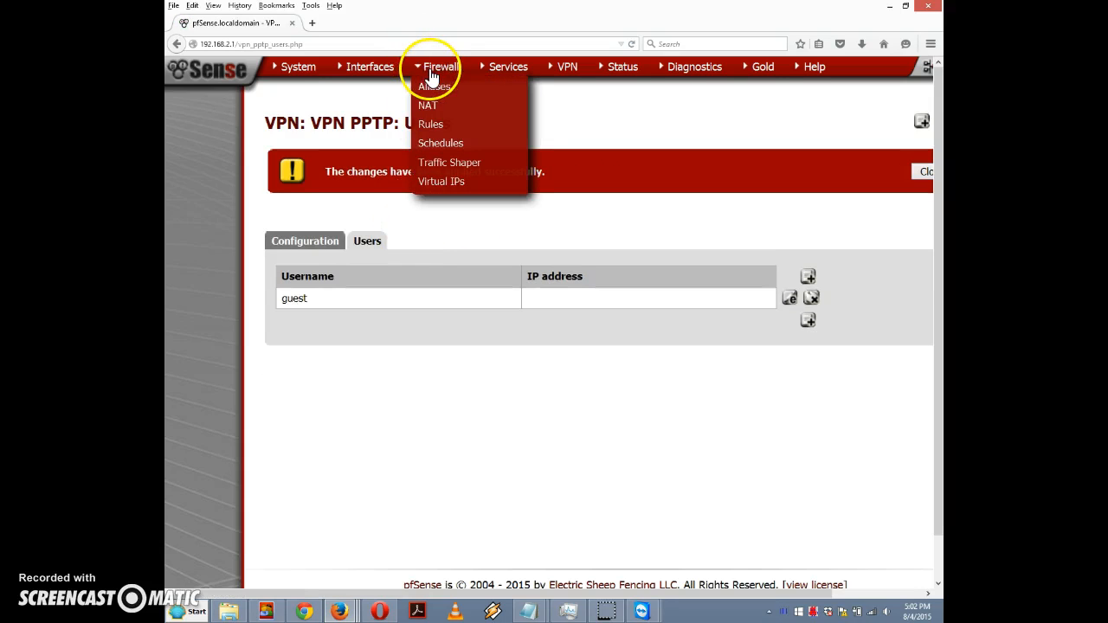
left_click(432, 125)
left_click(310, 137)
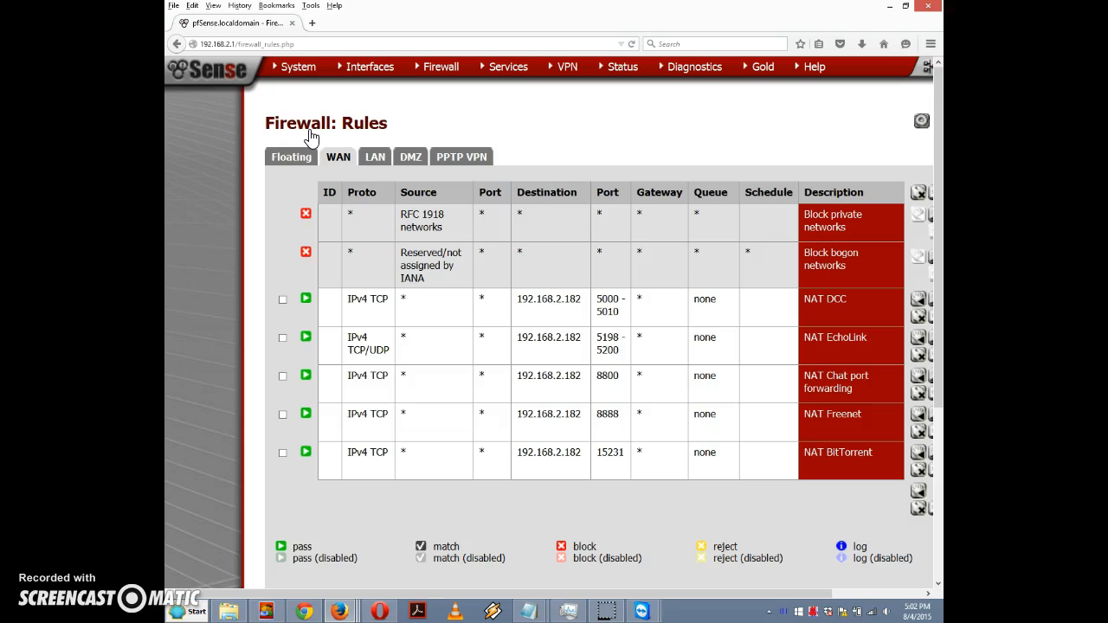
left_click(307, 134)
left_click(338, 164)
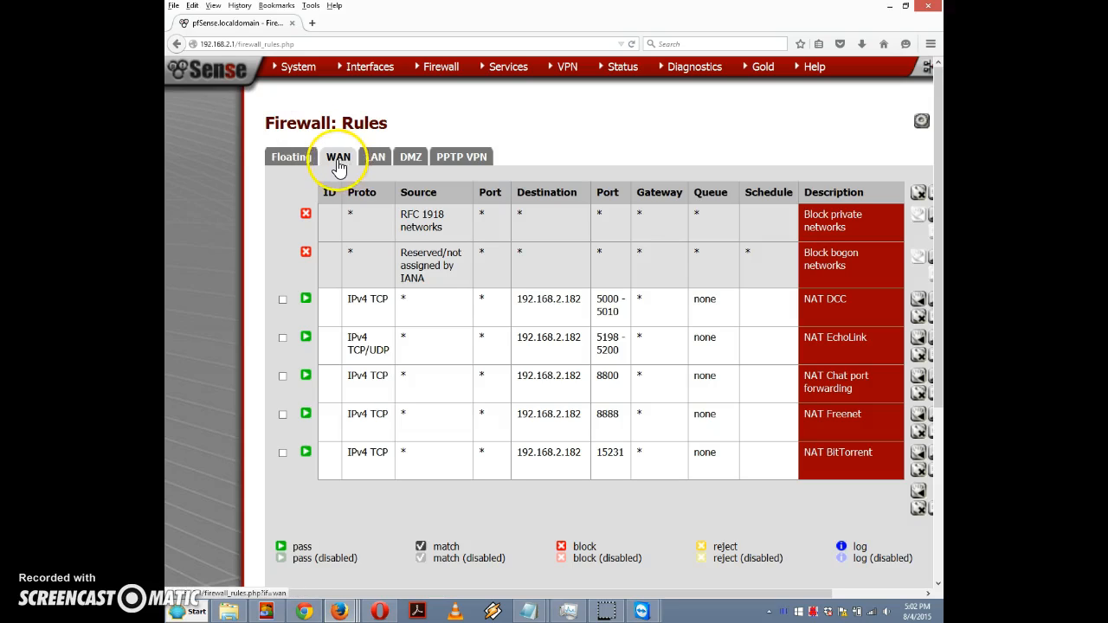
left_click(456, 161)
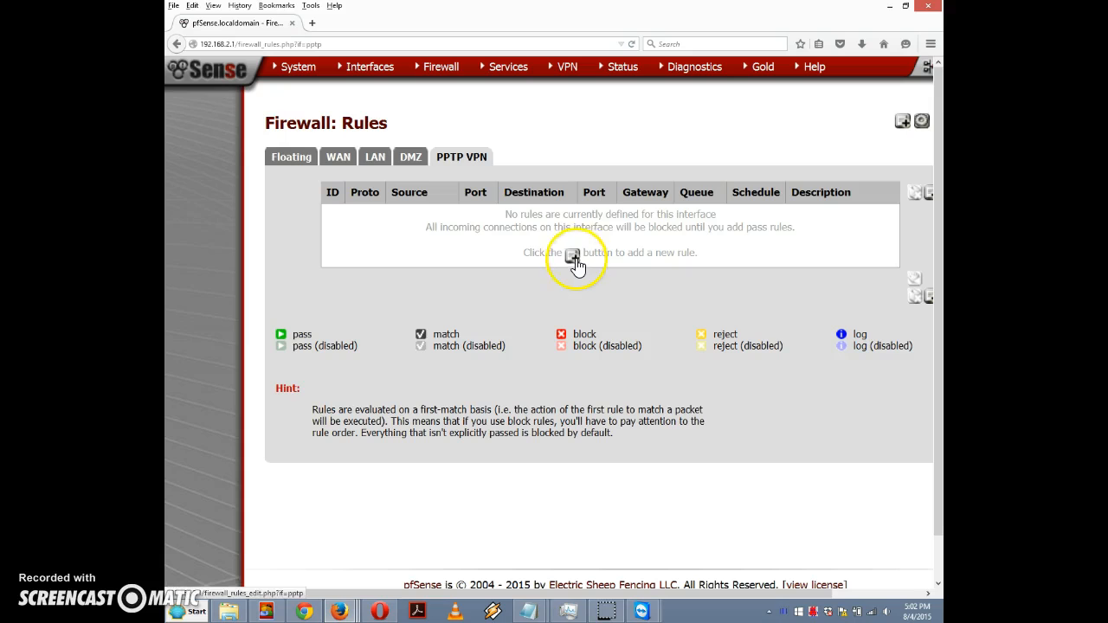
- Add a firewall rule on the PPTP VPN interface with LAN net as destination and any as the destination port range
left_click(573, 256)
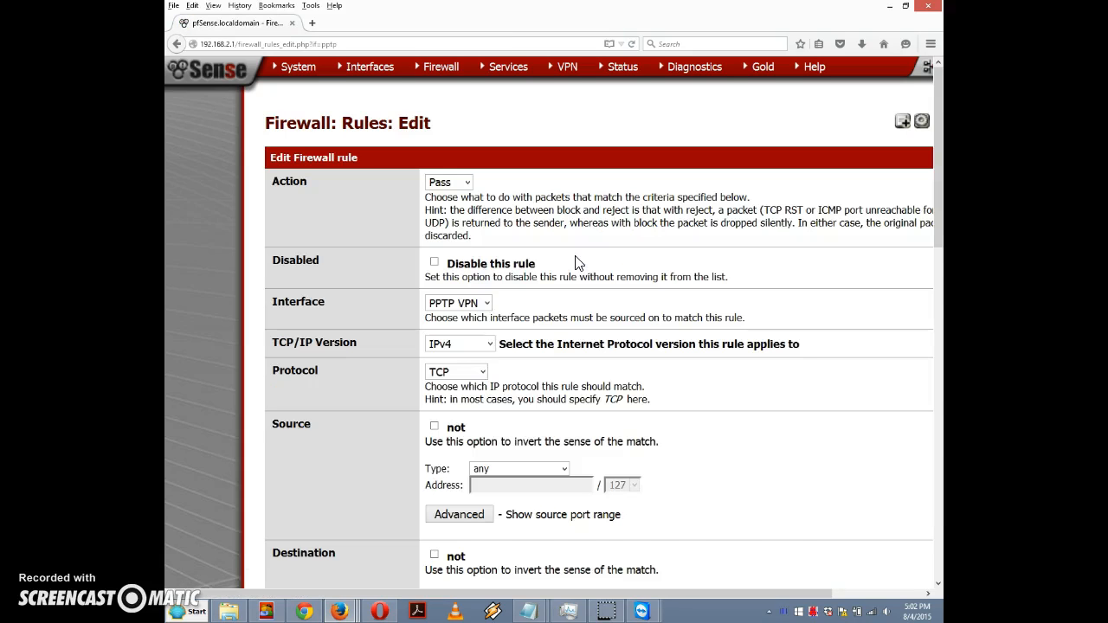
left_click(434, 264)
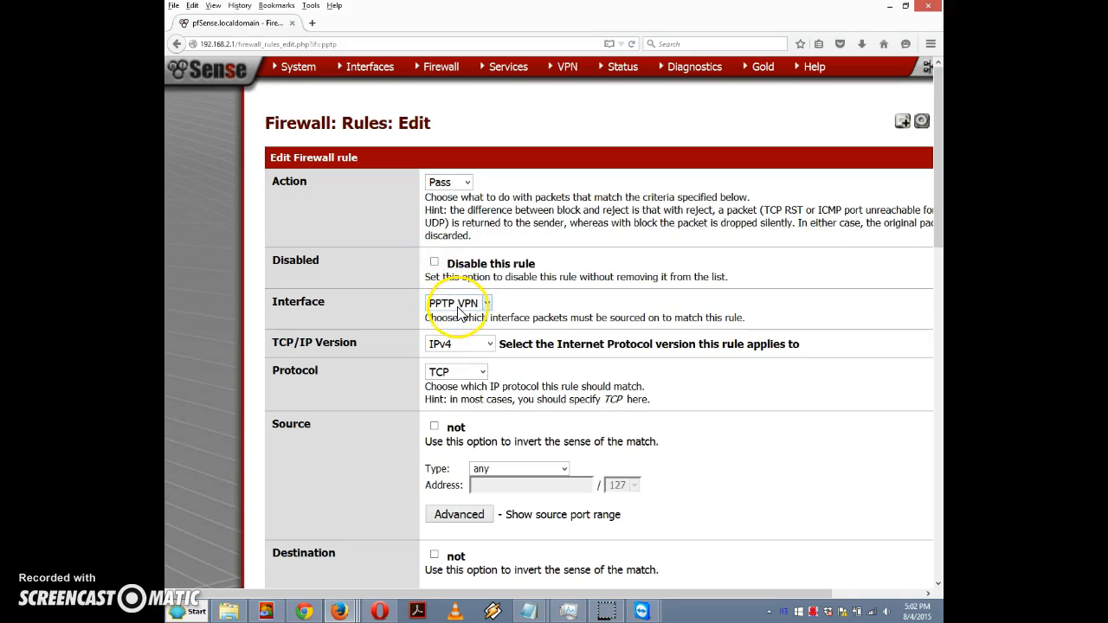
scroll(460, 314, "down", 2)
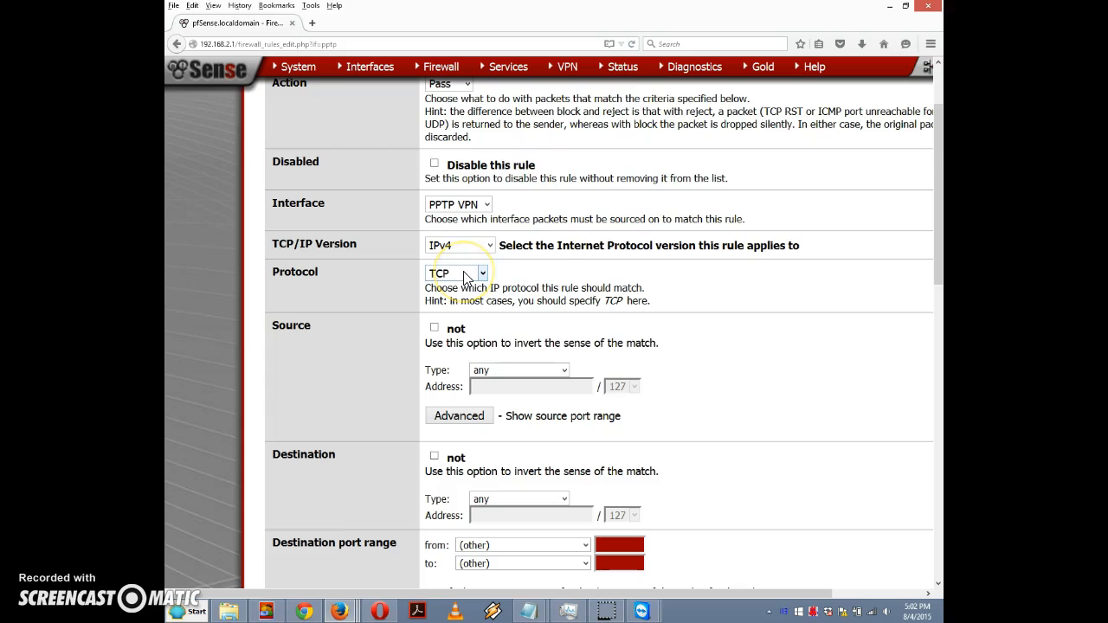
left_click(461, 277)
scroll(710, 260, "down", 8)
left_click_drag(937, 303, 939, 221)
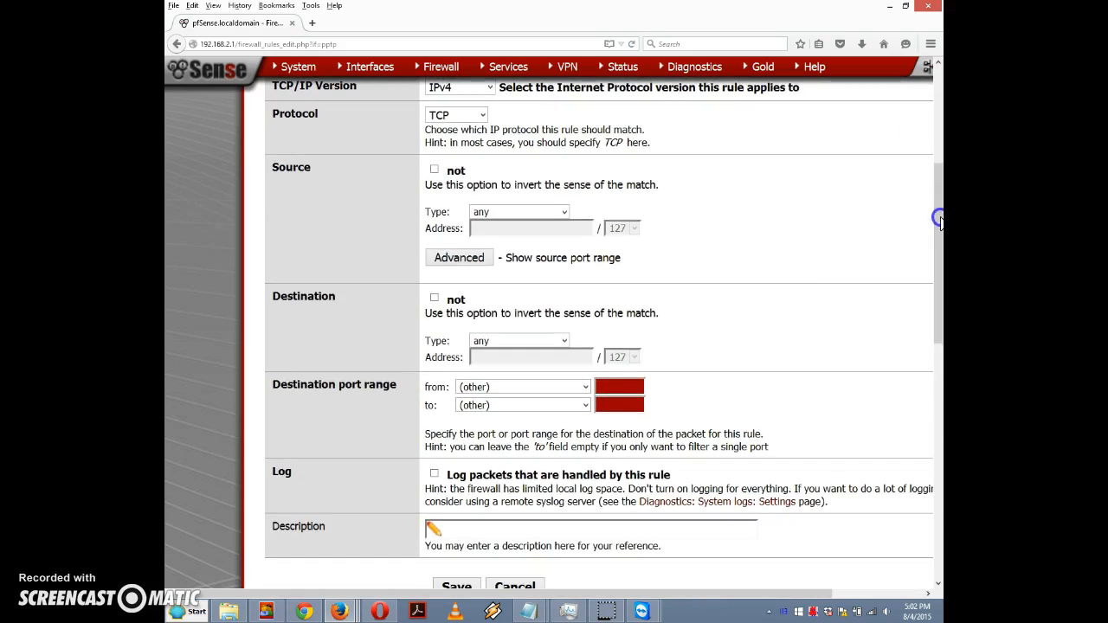
left_click(550, 342)
left_click(520, 462)
left_click(509, 387)
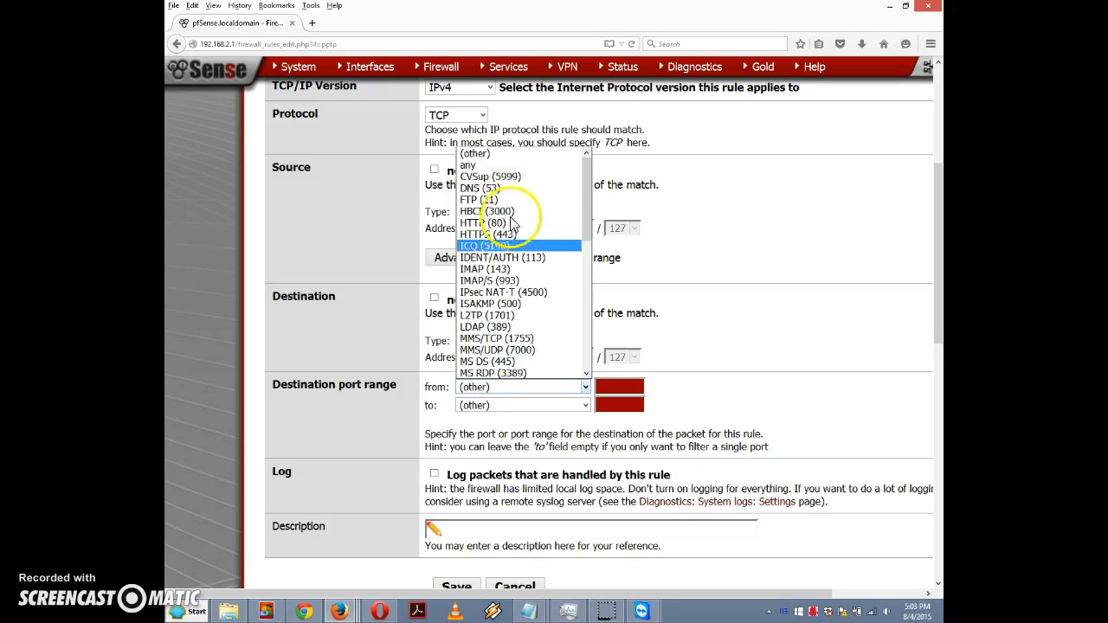
left_click(504, 165)
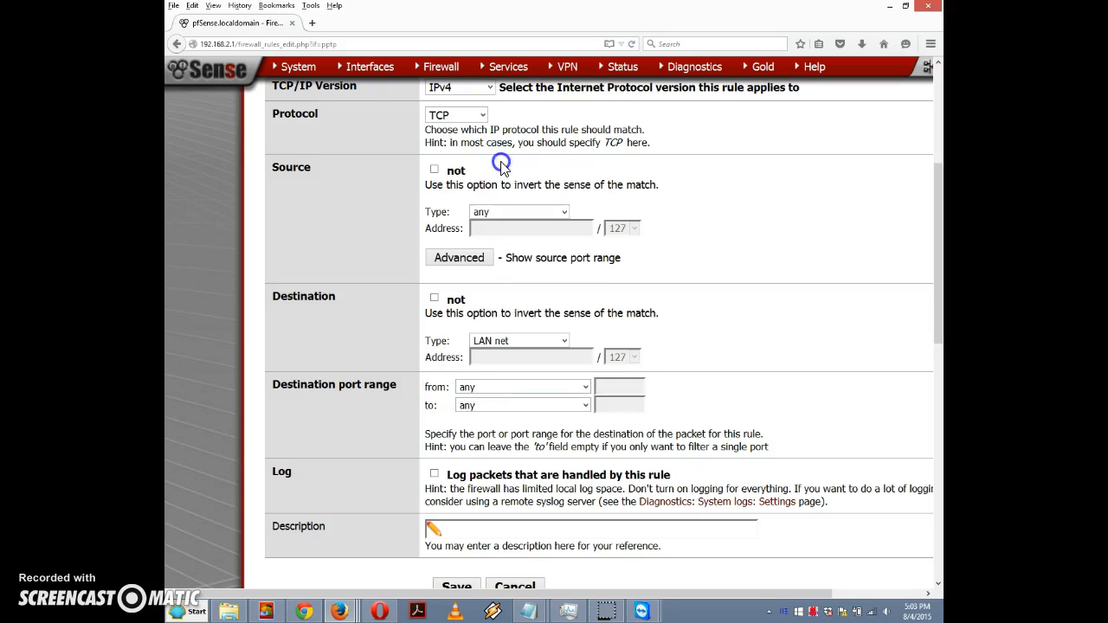
- Describe the rule as "Allow PPTP client traffic to LAN rule", save it and apply the firewall changes
left_click(474, 530)
type("Allow PPTP client traf")
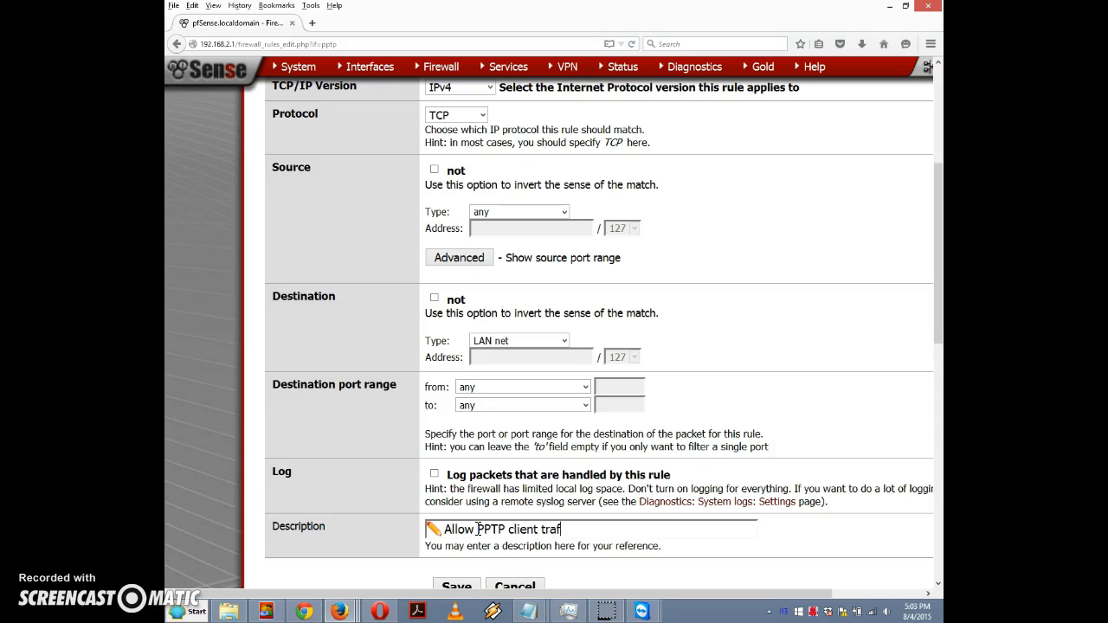
type("AN rule")
scroll(478, 530, "down", 2)
scroll(478, 529, "up", 5)
scroll(477, 532, "down", 3)
scroll(477, 532, "down", 3)
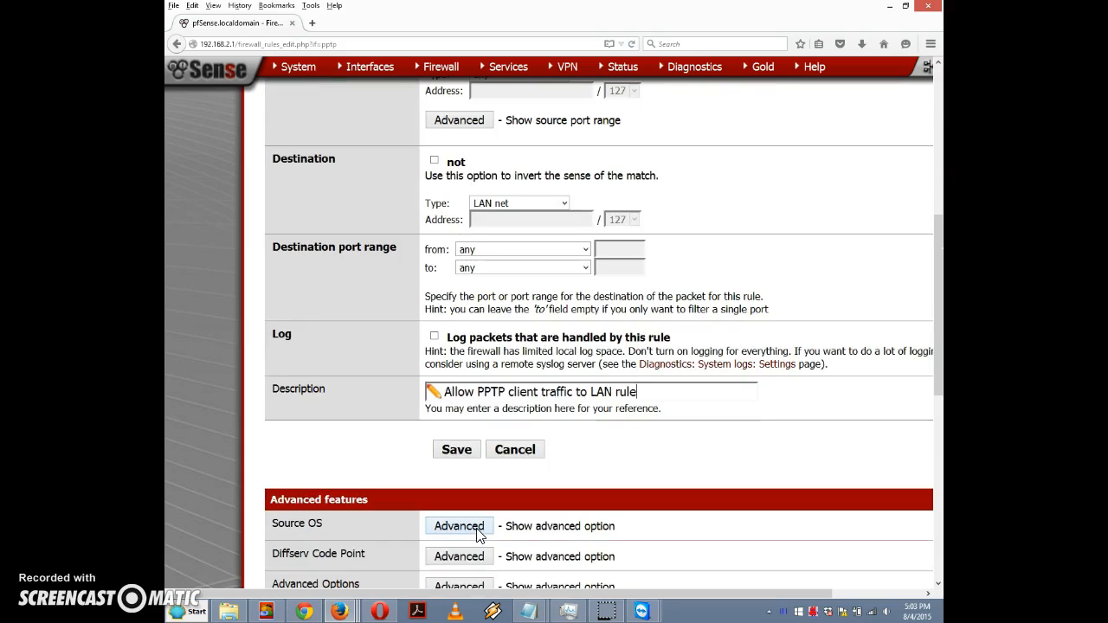
left_click(452, 451)
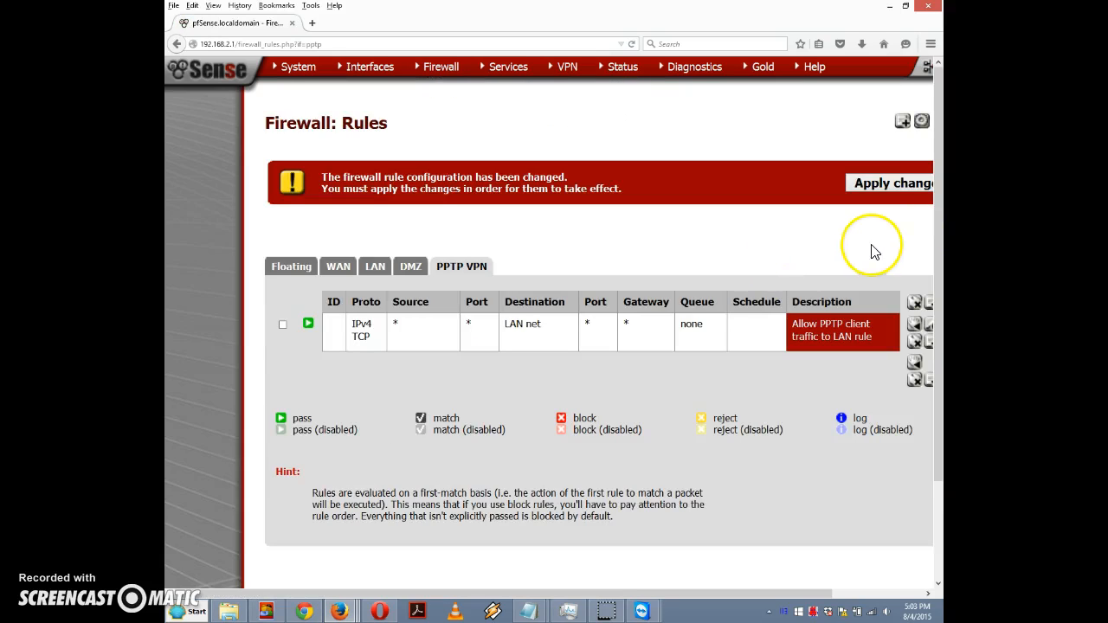
left_click(873, 184)
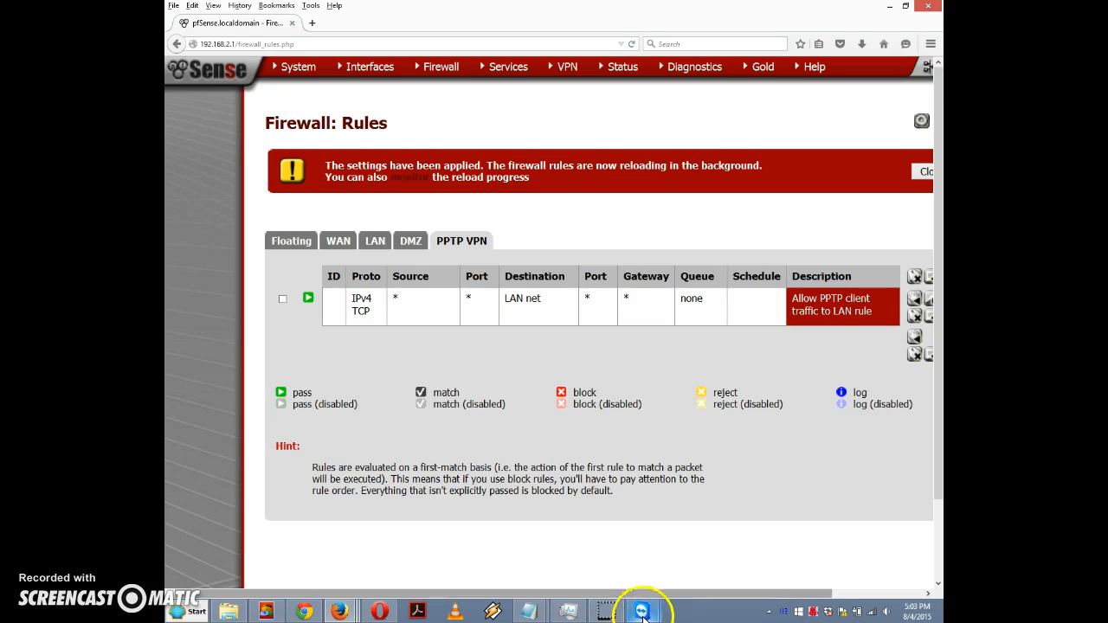
- Switch to the ThinkCentre-M51 session in TeamViewer and run ifconfig in its terminal to check the network addresses
mouse_move(643, 615)
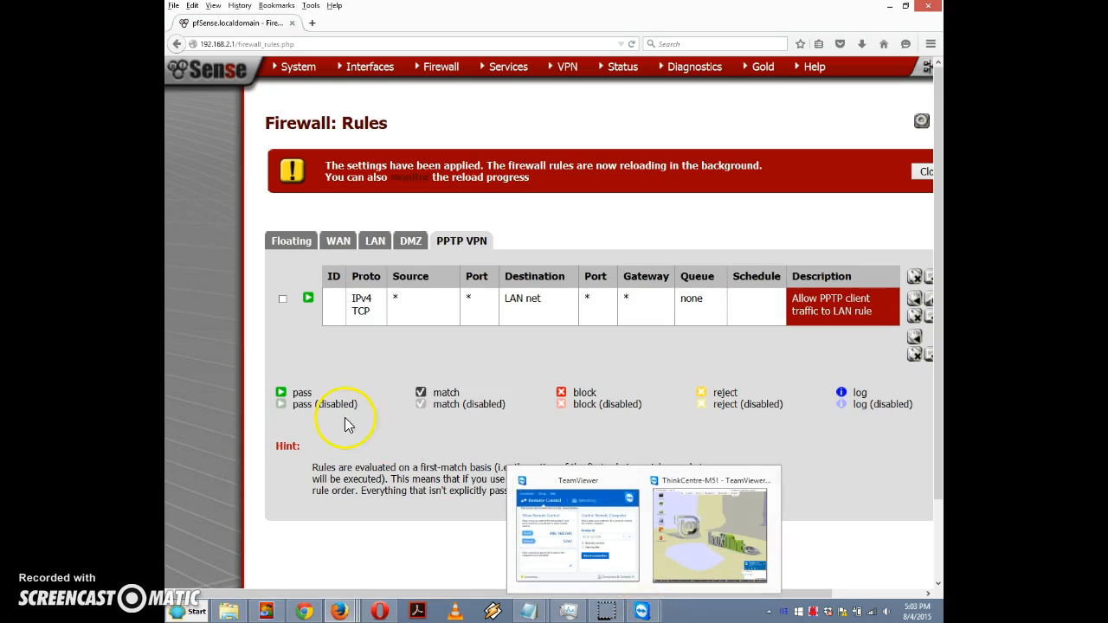
left_click(651, 613)
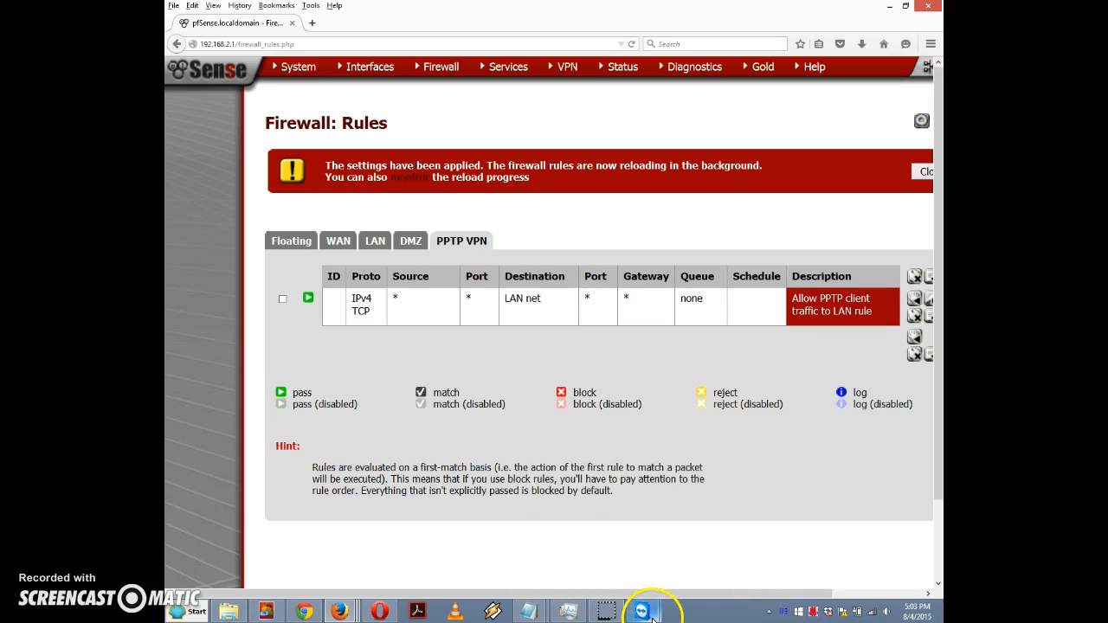
mouse_move(697, 564)
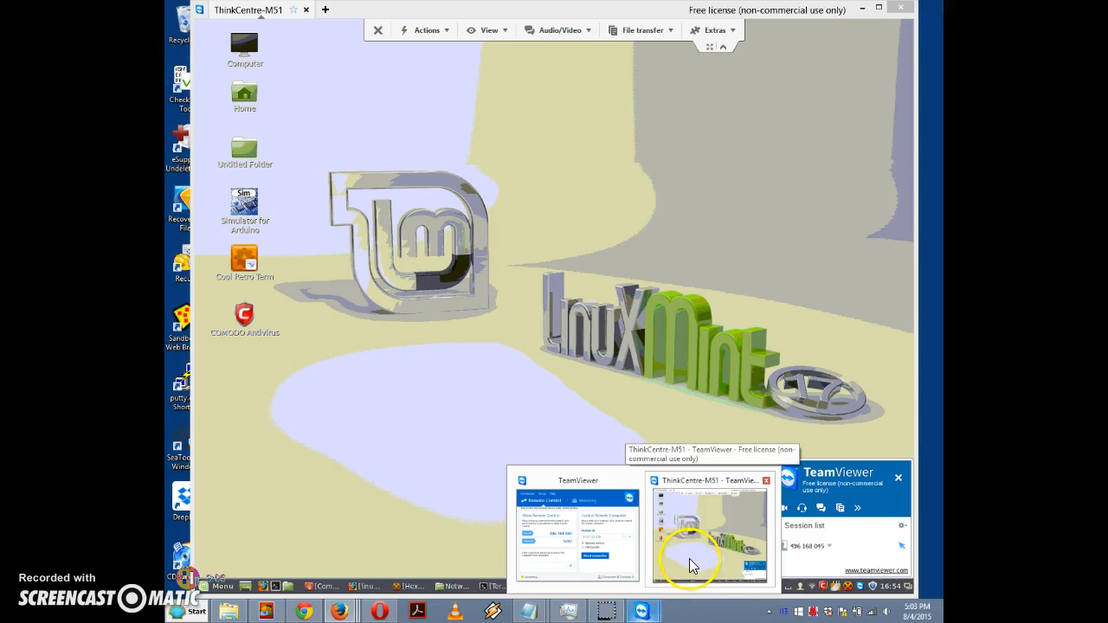
left_click(689, 563)
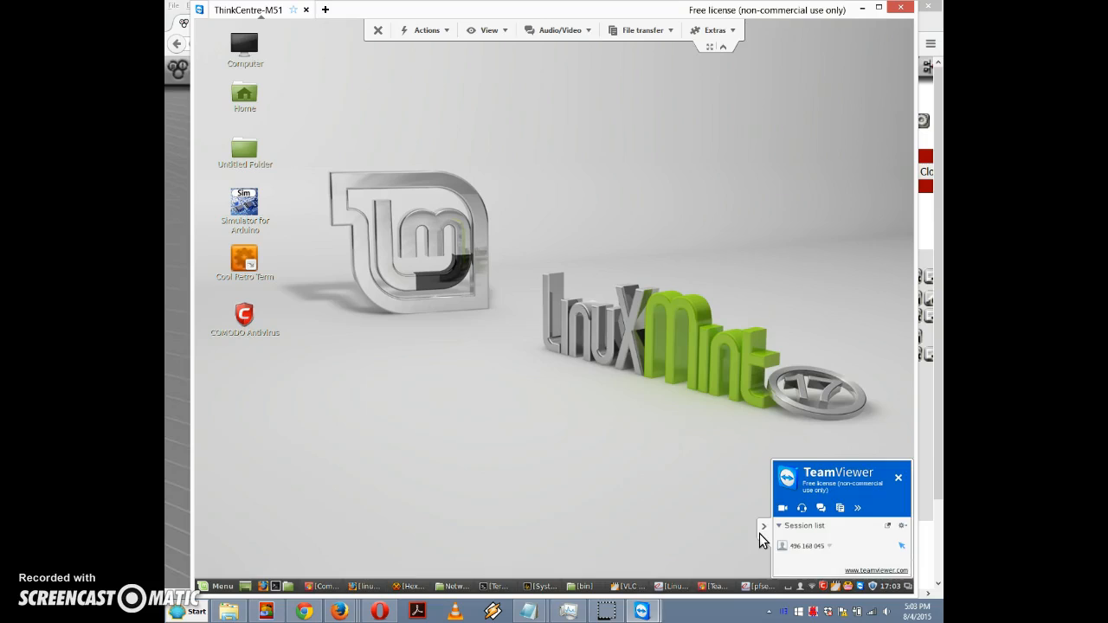
left_click(492, 589)
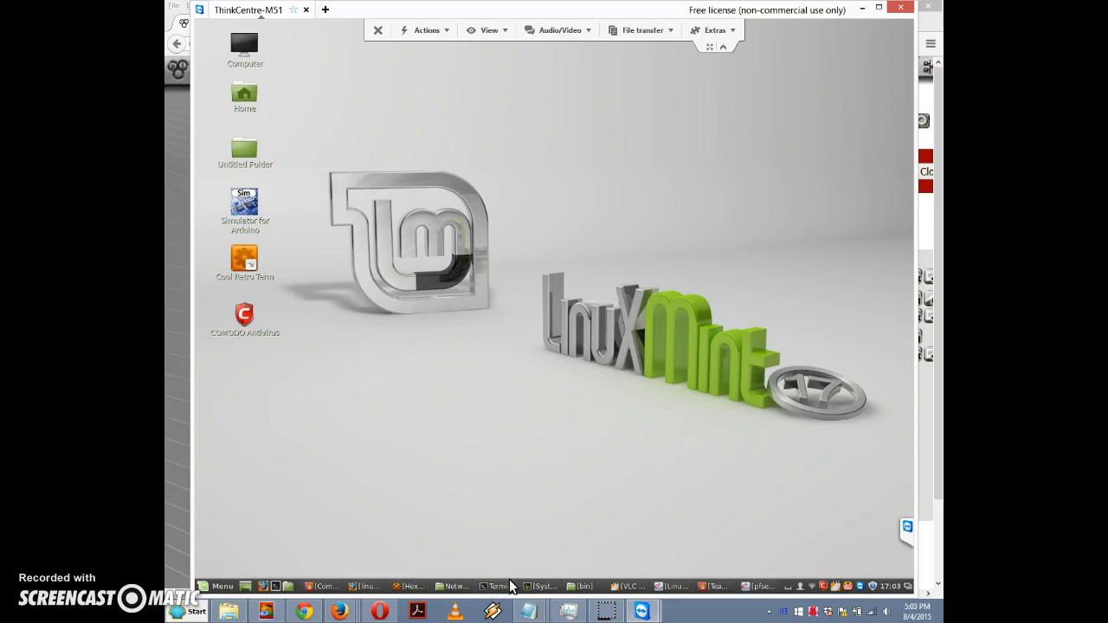
left_click(539, 513)
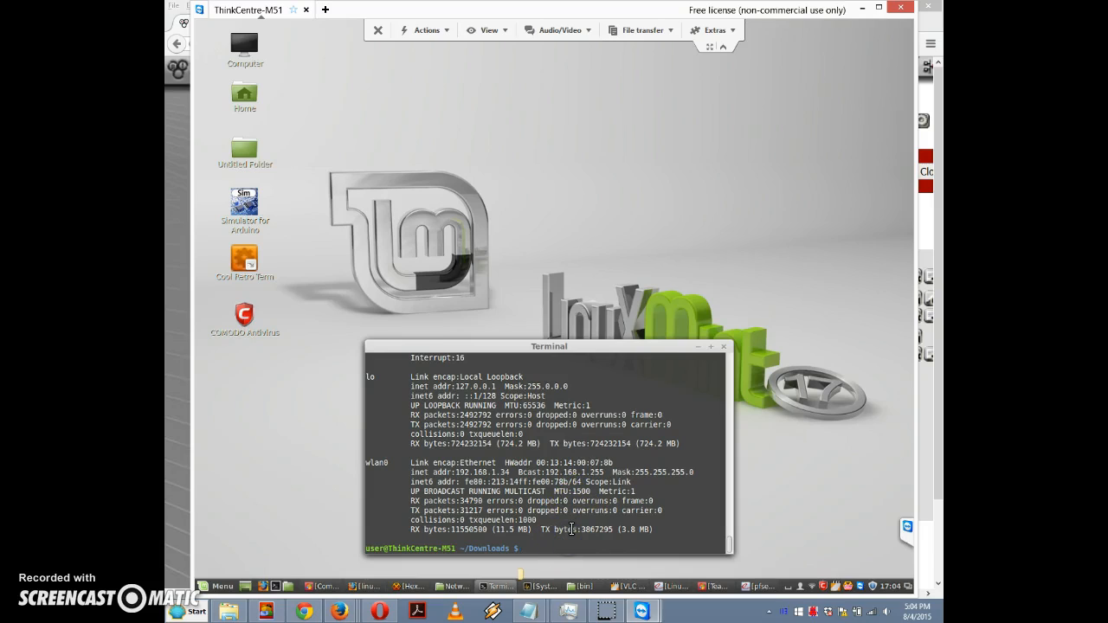
type("ifconfig")
key("Return")
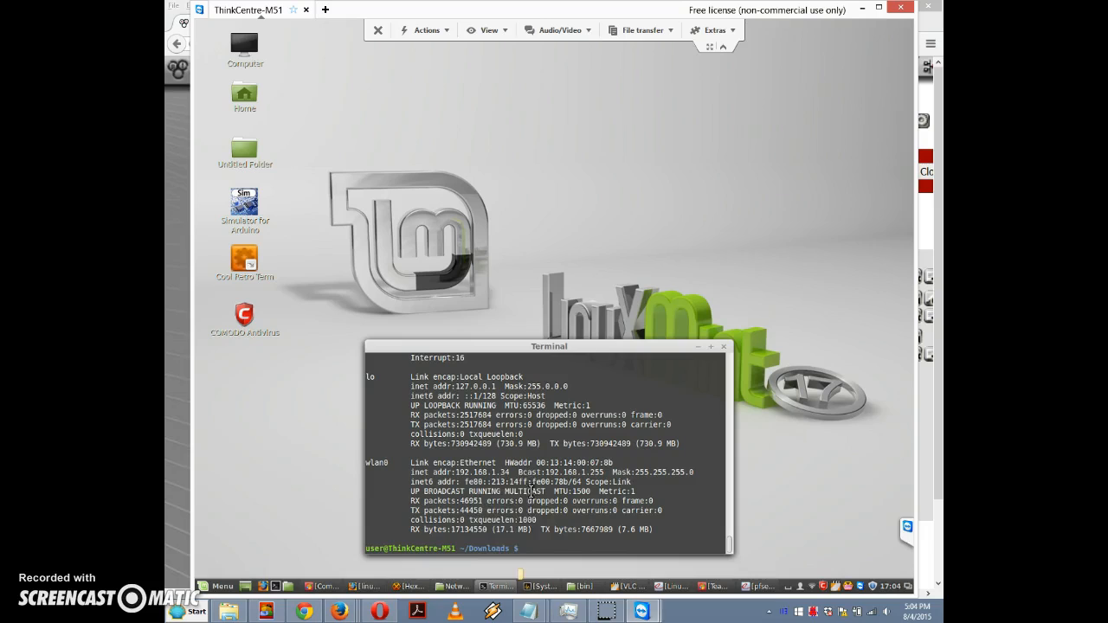
- Try to open 192.168.2.1 in a new tab of the remote machine's Firefox to test access to the LAN
left_click(357, 589)
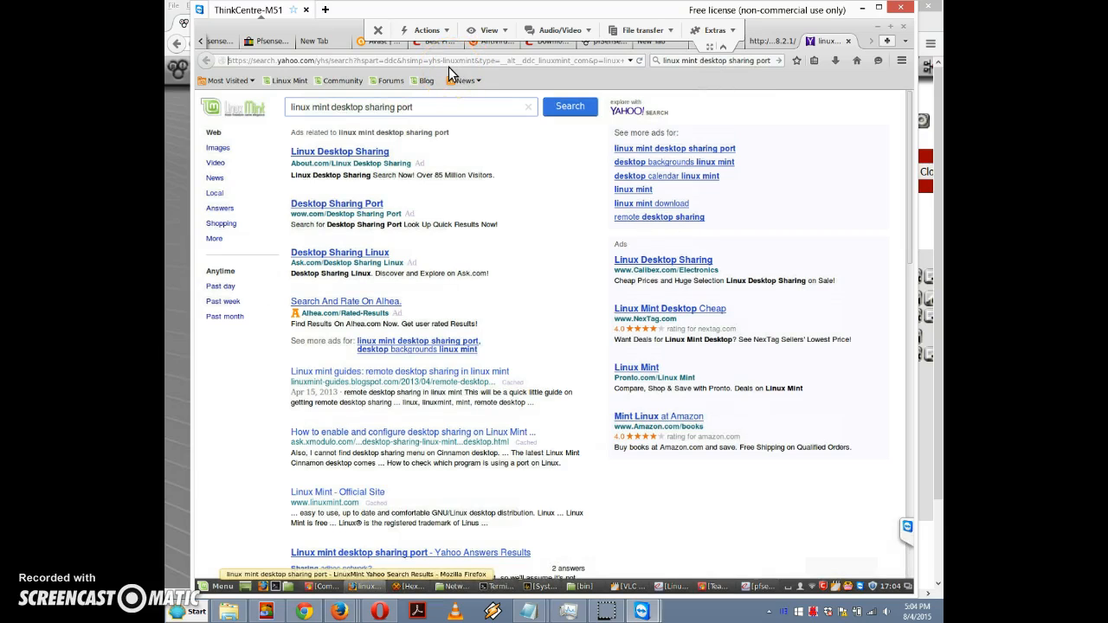
left_click(891, 43)
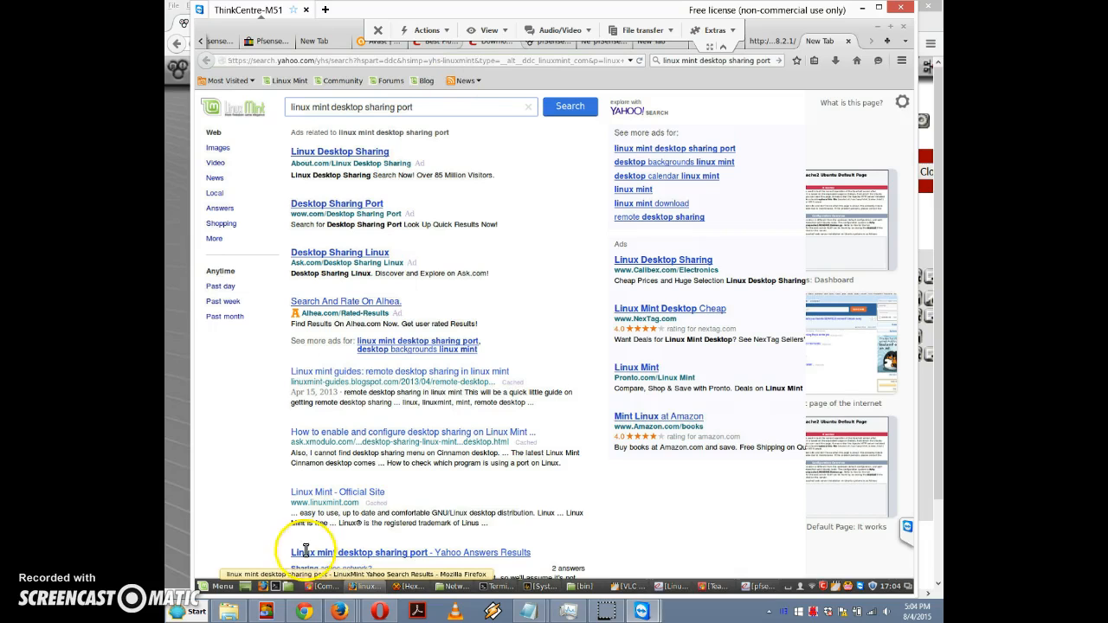
key("ctrl+t")
left_click(316, 60)
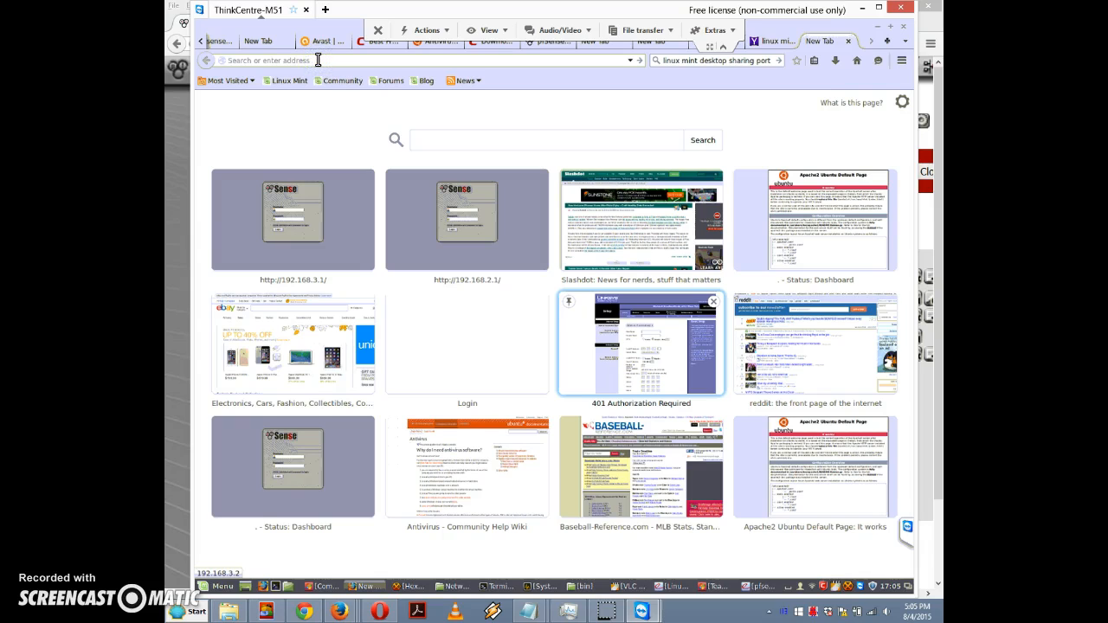
type("102")
key("BackSpace")
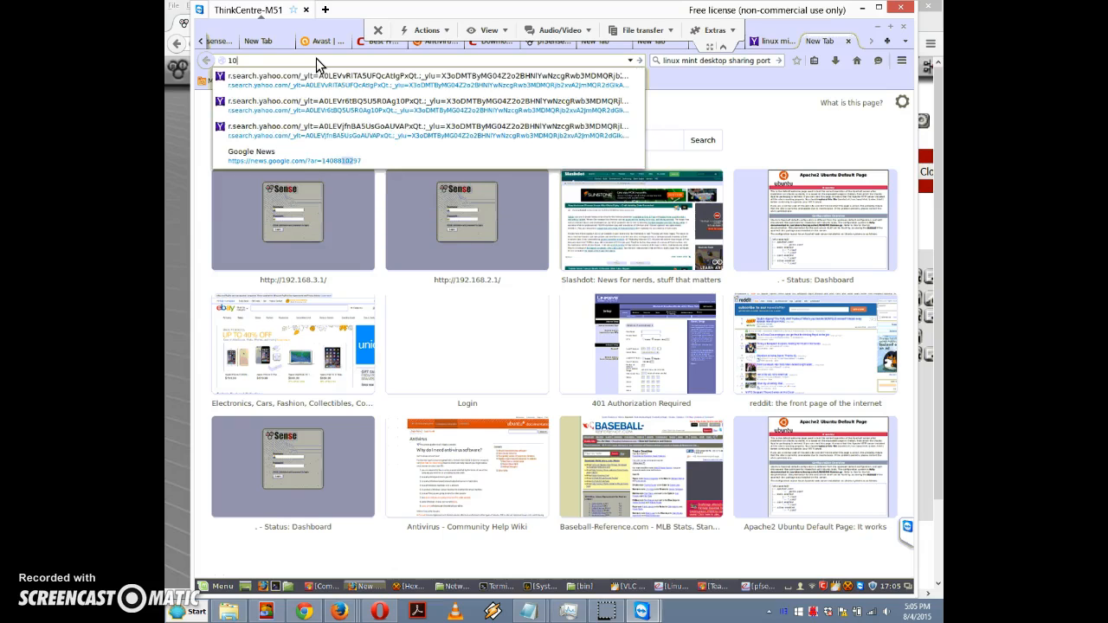
type("92")
key("BackSpace")
key("BackSpace")
key("BackSpace")
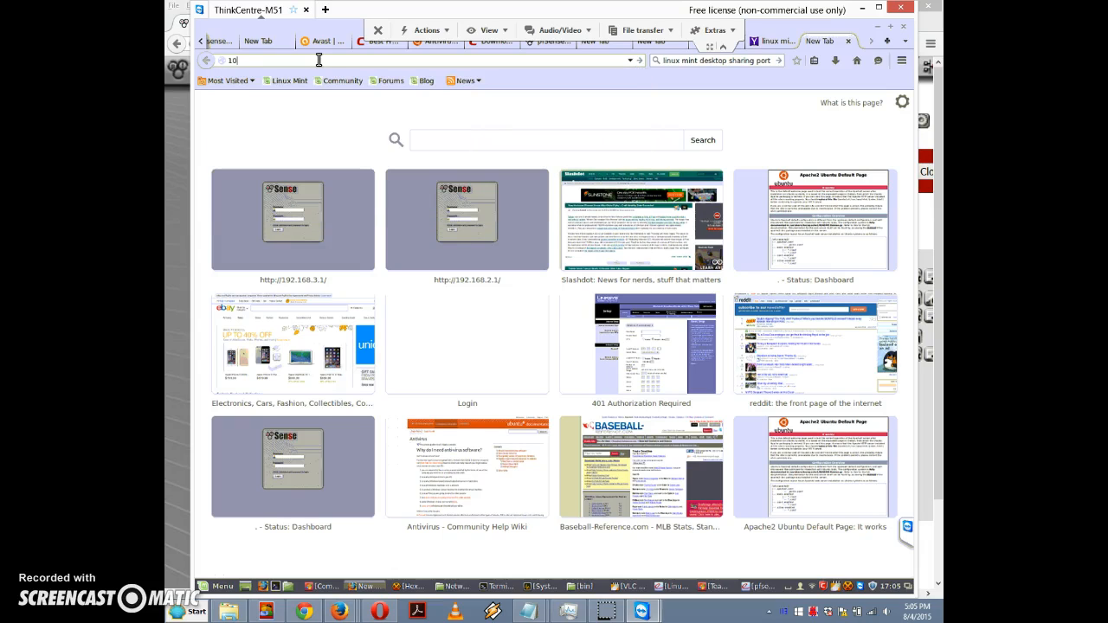
key("BackSpace")
type("92.16")
key("BackSpace")
key("BackSpace")
key("BackSpace")
key("BackSpace")
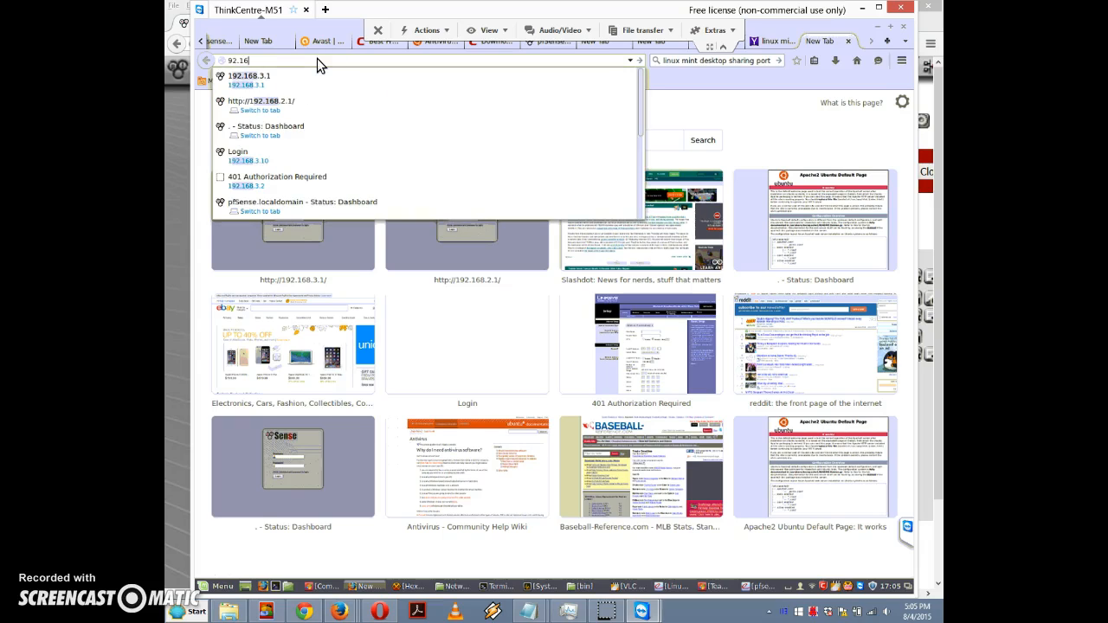
key("BackSpace")
type("192.168.2.1")
key("Return")
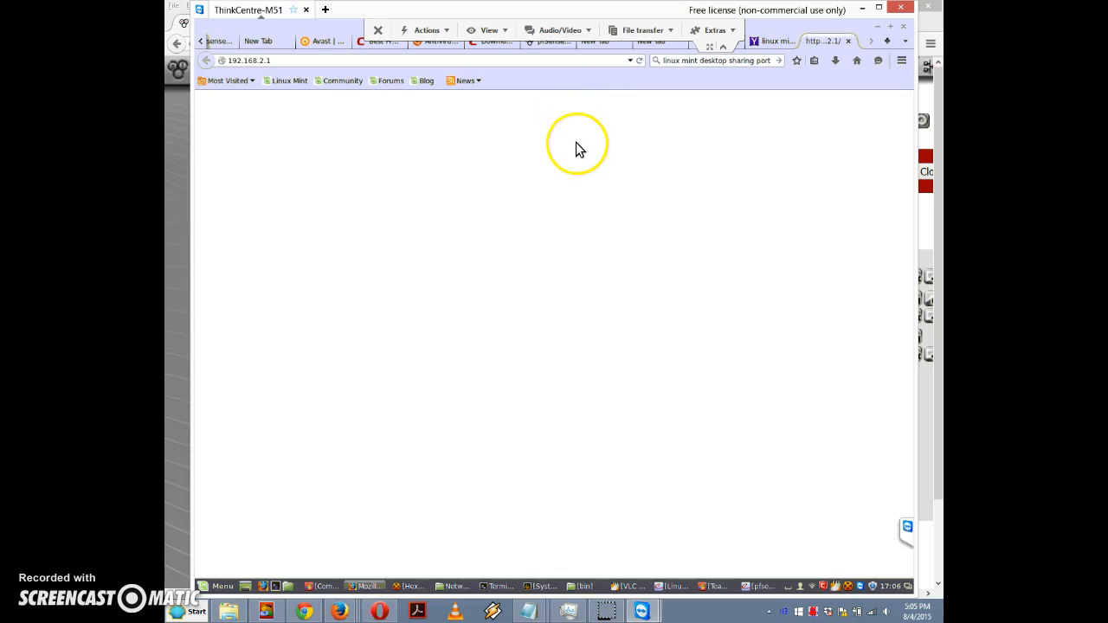
- Create a new network connection of type Point-to-Point Tunneling Protocol (PPTP) on the remote Linux Mint machine
left_click(811, 588)
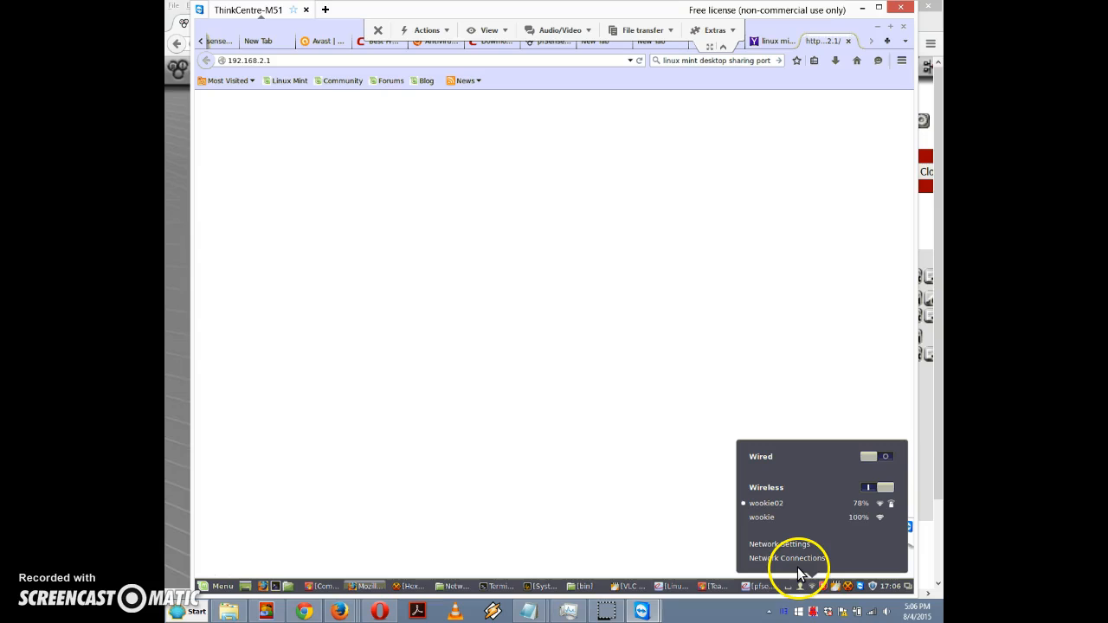
left_click(795, 560)
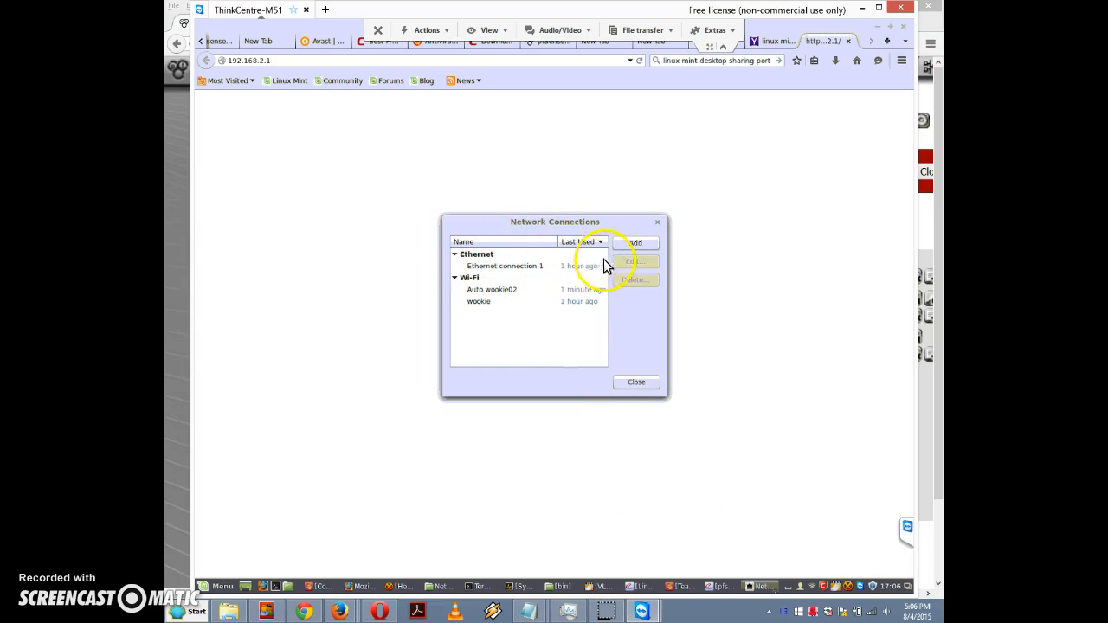
left_click(632, 243)
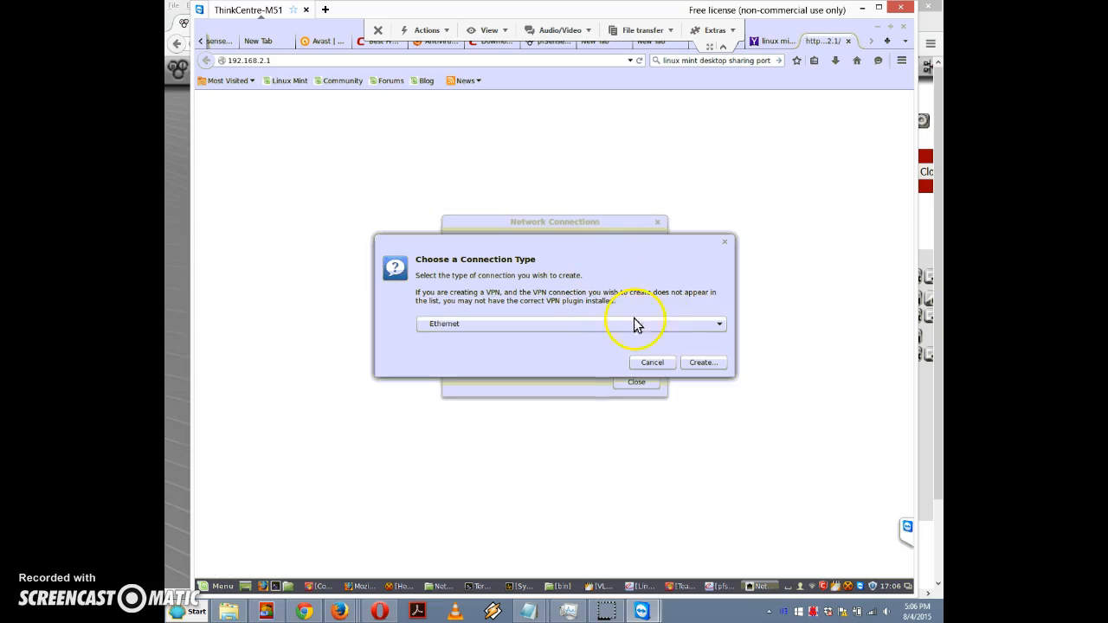
left_click(719, 326)
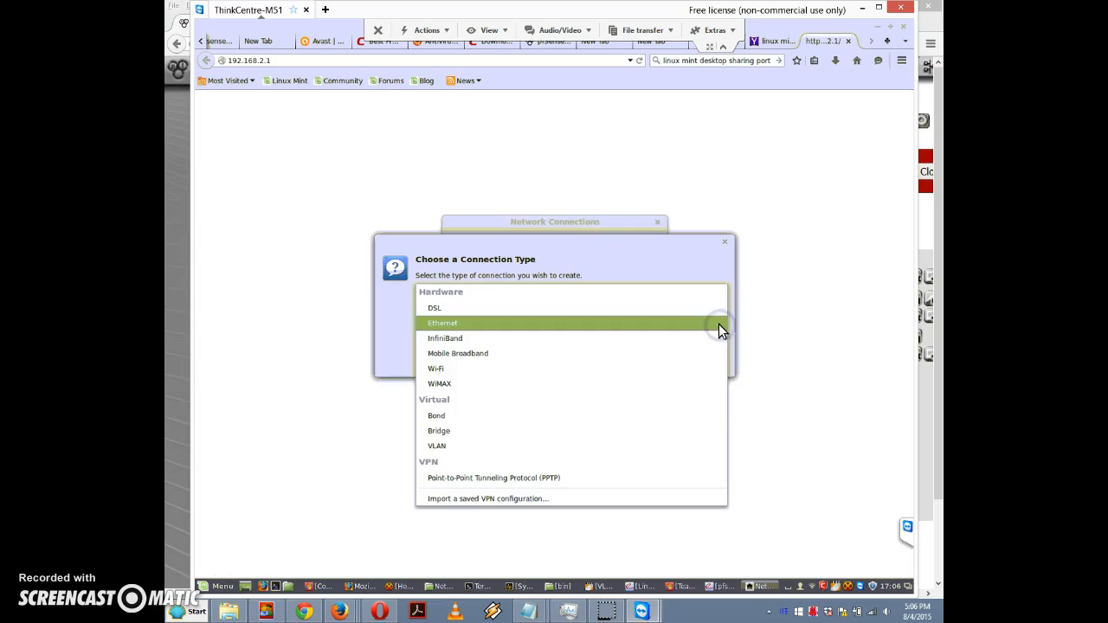
left_click(473, 483)
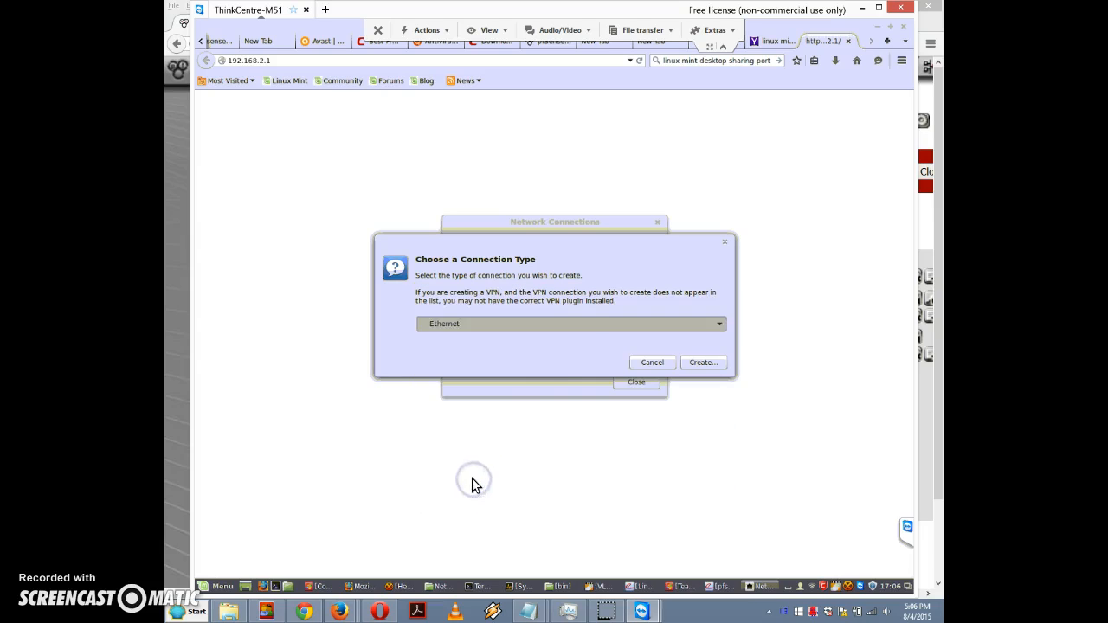
left_click(699, 363)
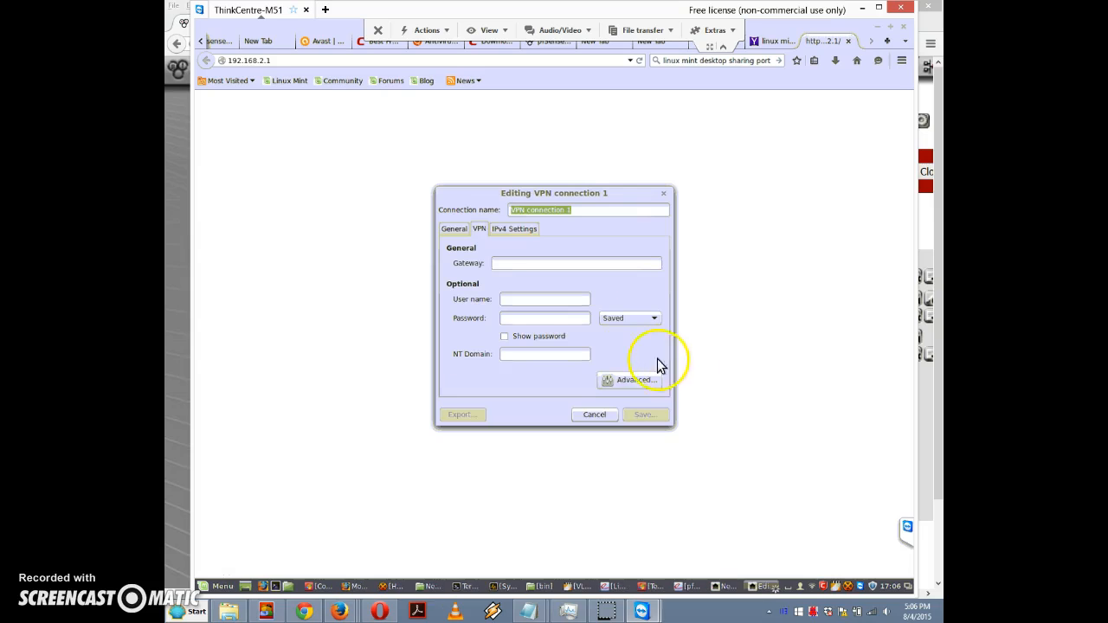
- Look up the WAN address on the pfSense dashboard in local Firefox, and return to the VPN connection's gateway field in TeamViewer
left_click(525, 264)
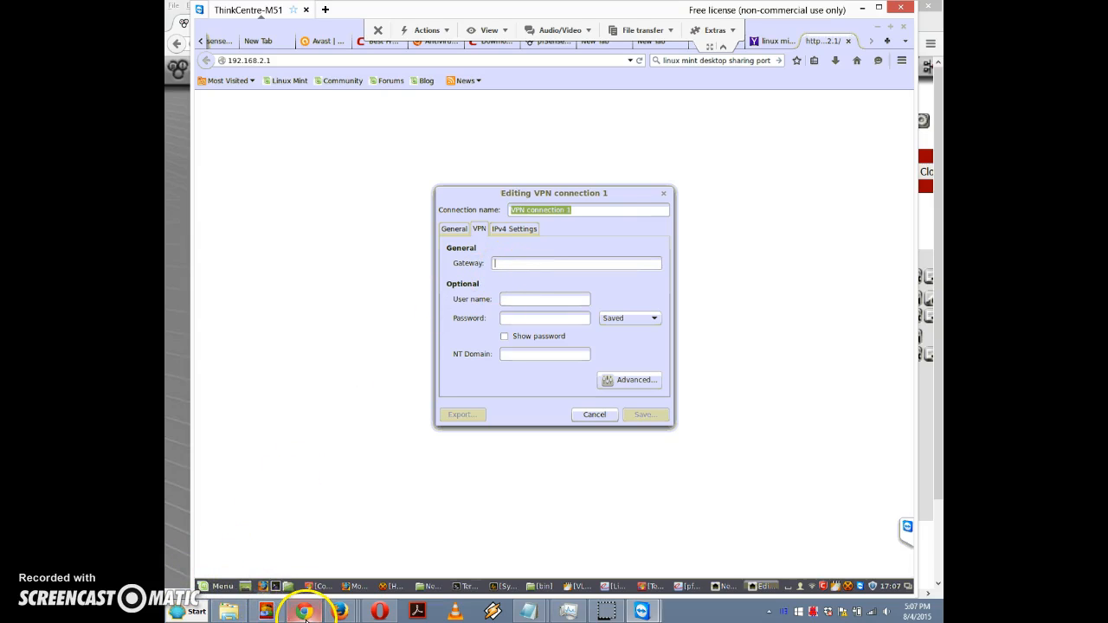
mouse_move(344, 616)
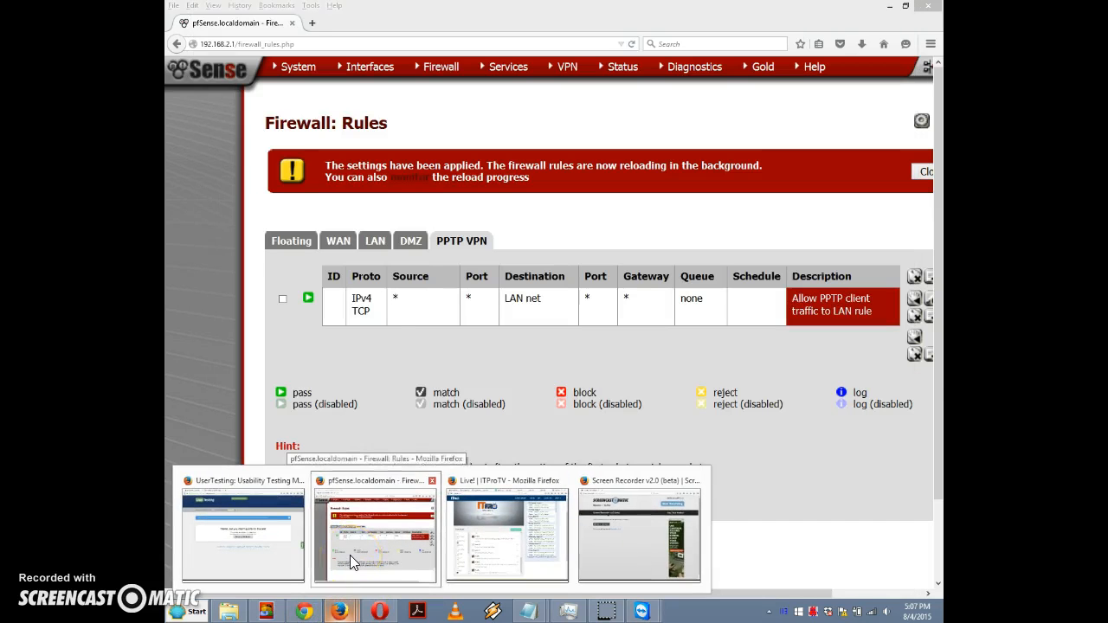
left_click(350, 555)
left_click(214, 72)
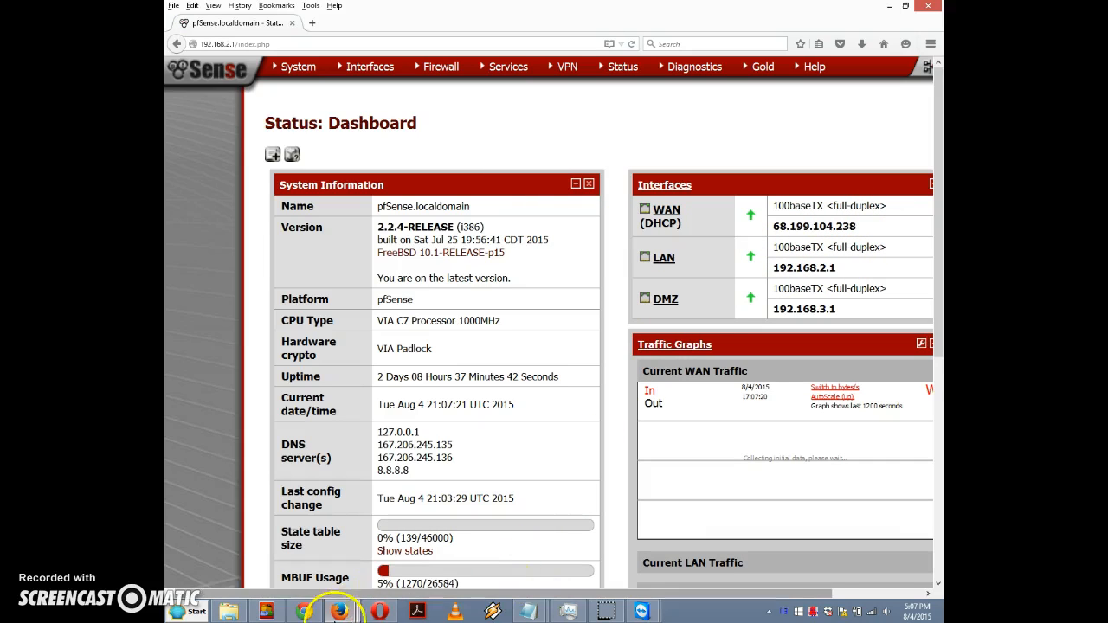
mouse_move(316, 613)
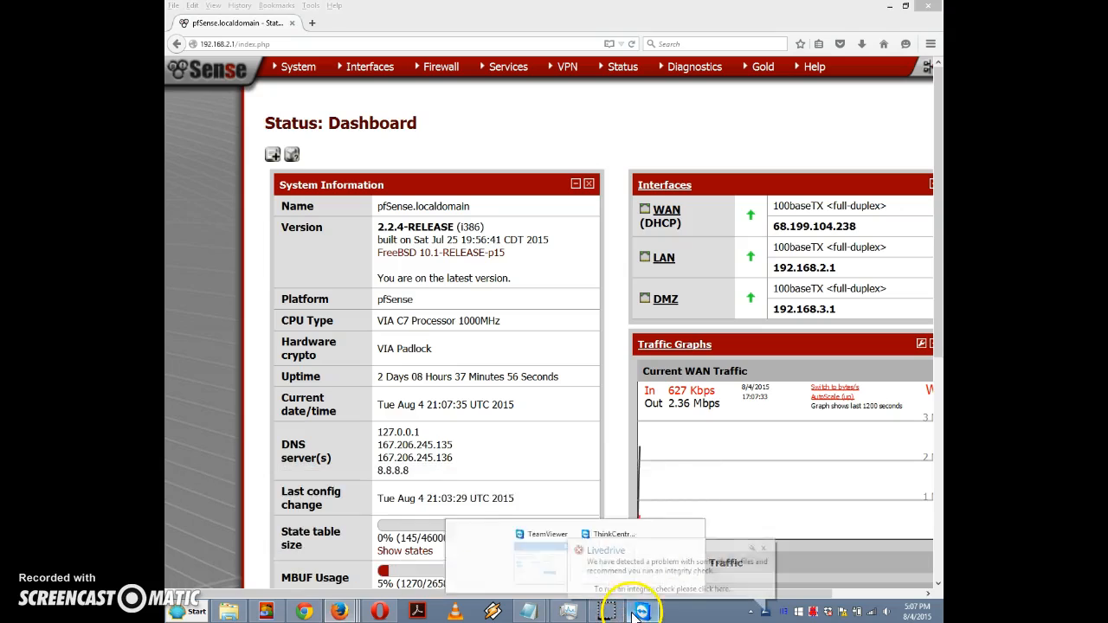
left_click(712, 552)
left_click(556, 265)
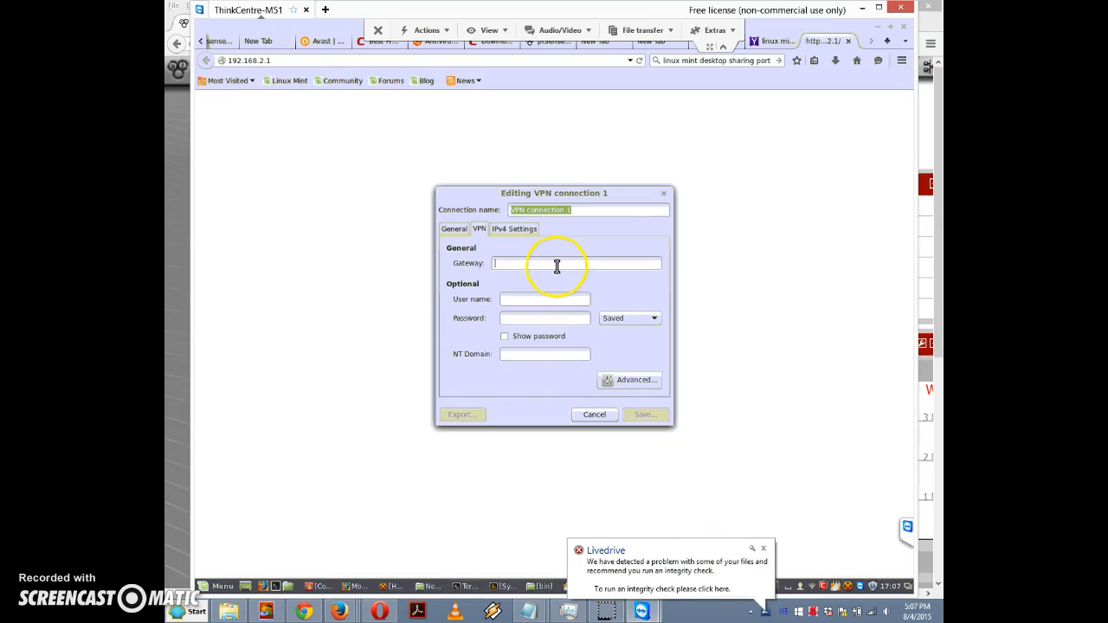
type("6")
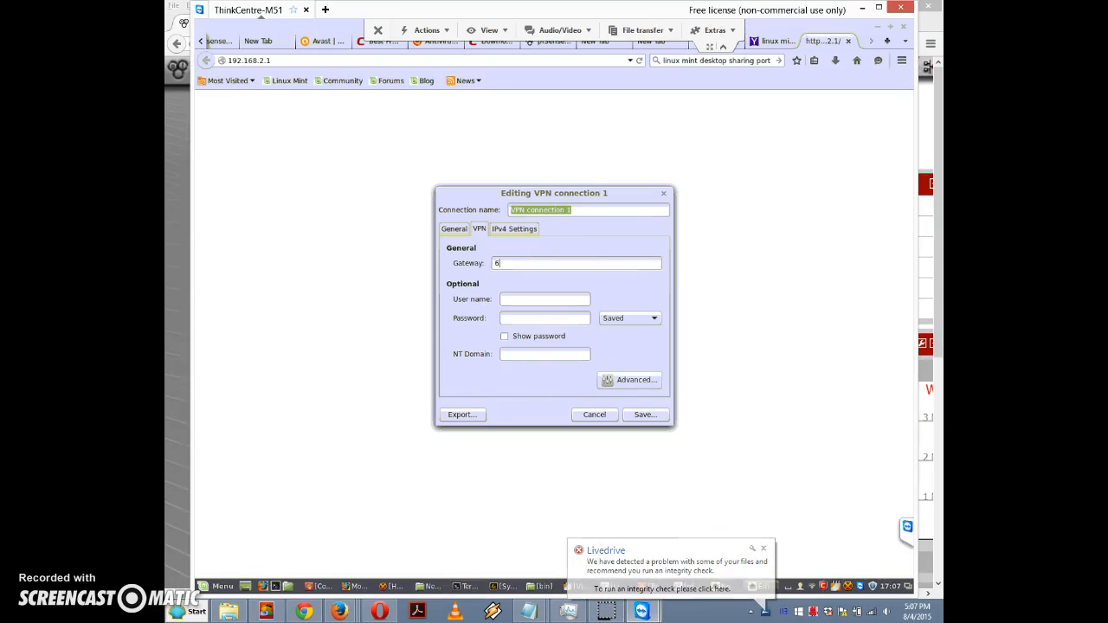
type("8.199")
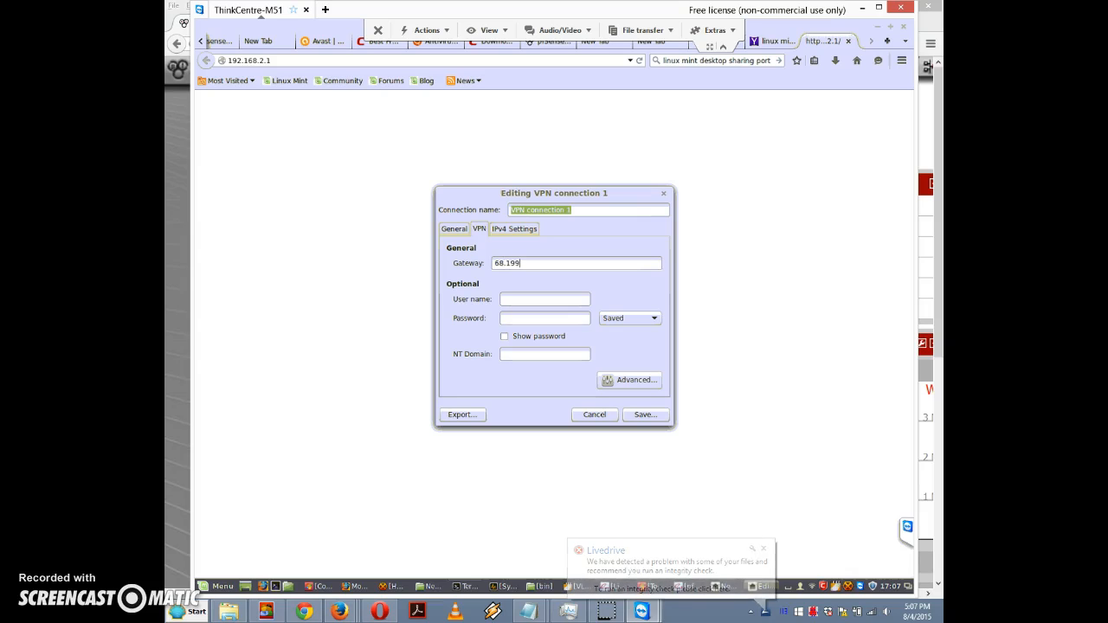
type(".104.238")
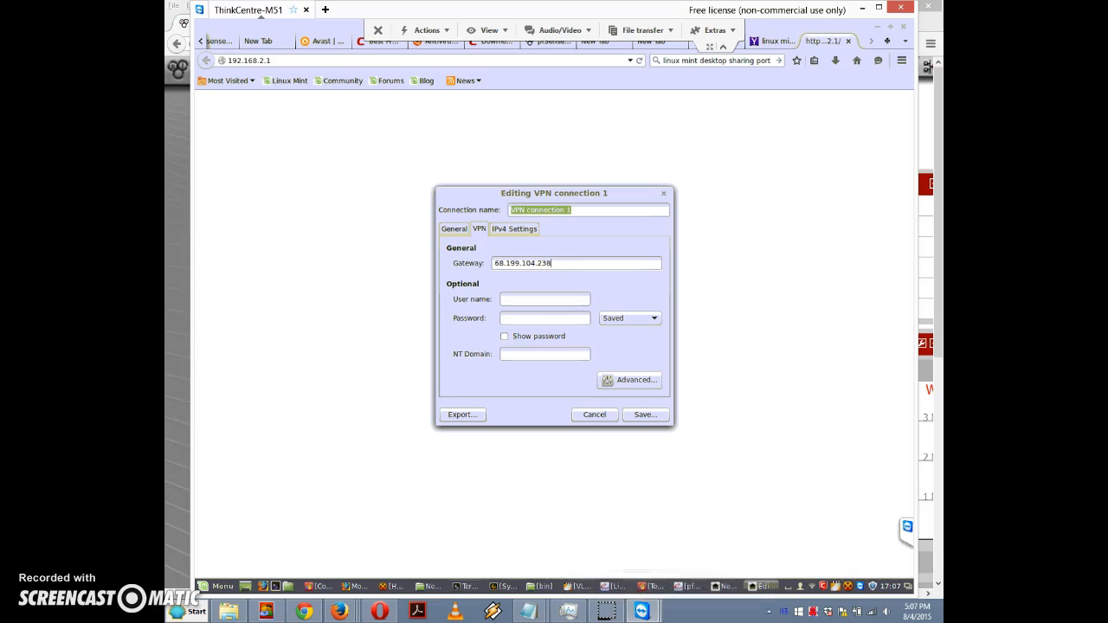
left_click(518, 299)
left_click(533, 354)
- Set the VPN connection's IPv4 method to Automatic (VPN) addresses only
left_click(627, 383)
left_click(522, 230)
left_click(525, 252)
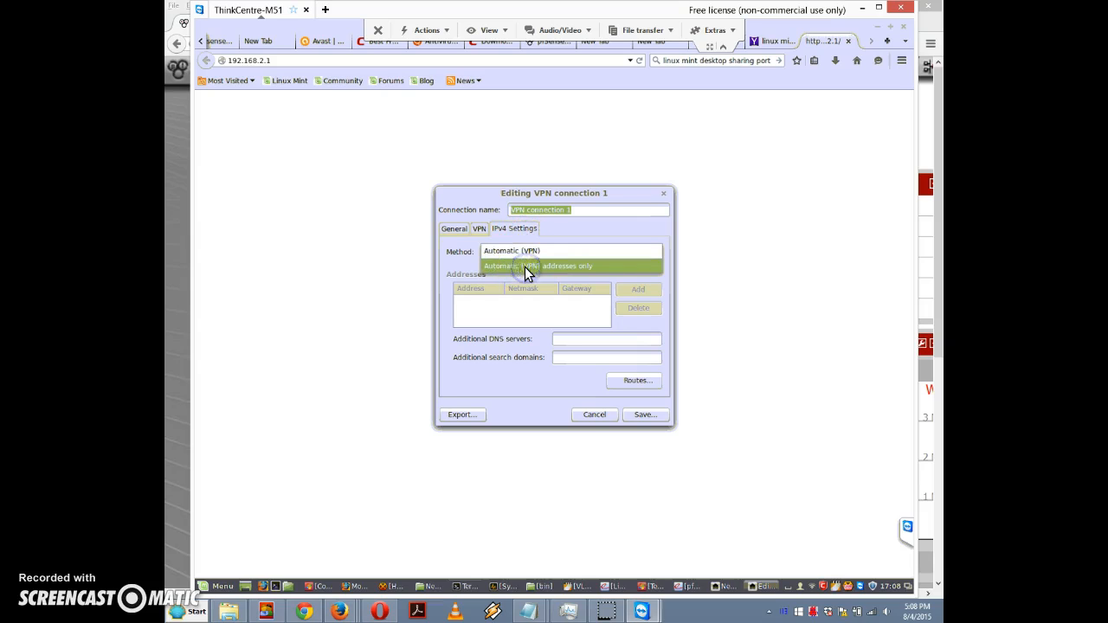
left_click(525, 267)
- In the PPTP advanced options, enable Point-to-Point encryption (MPPE) with 128-bit (most secure) security and allow stateful encryption
left_click(479, 232)
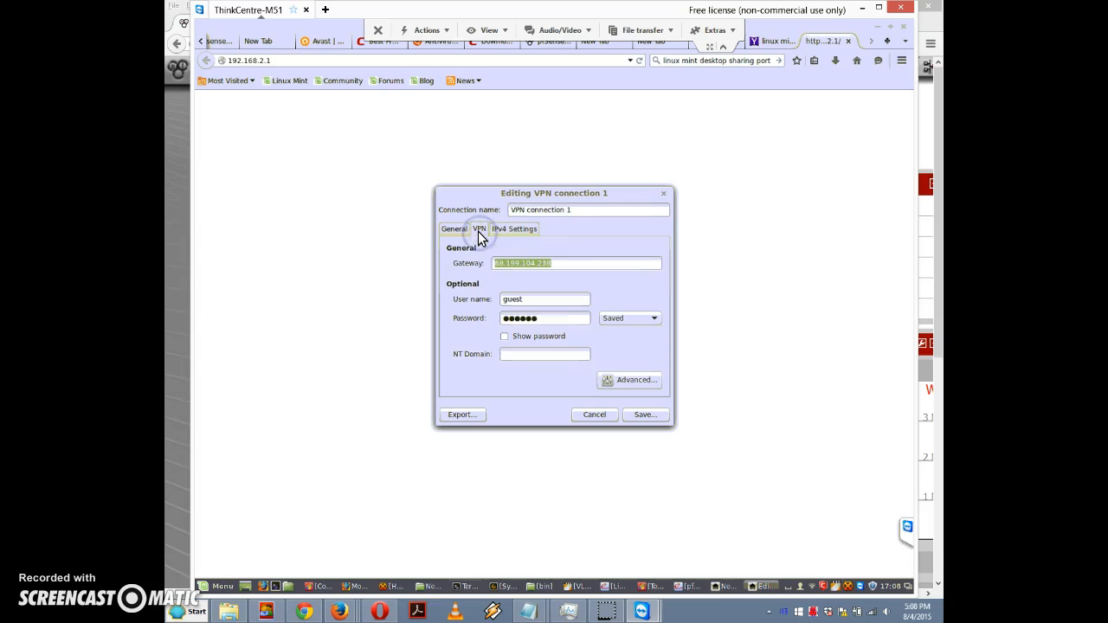
left_click(632, 382)
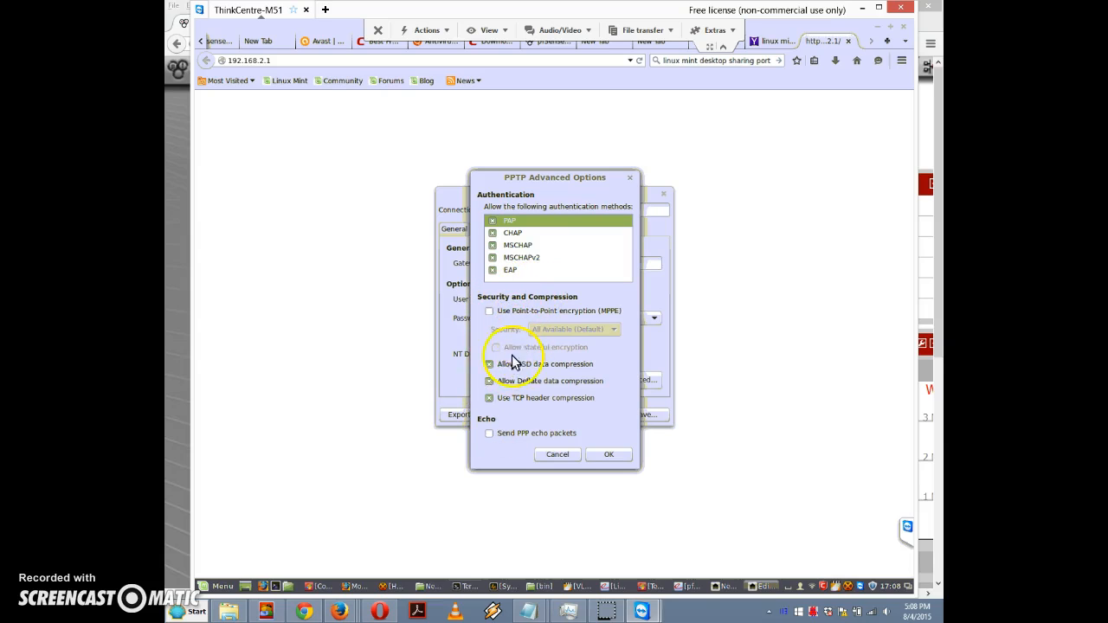
left_click(489, 363)
left_click(489, 310)
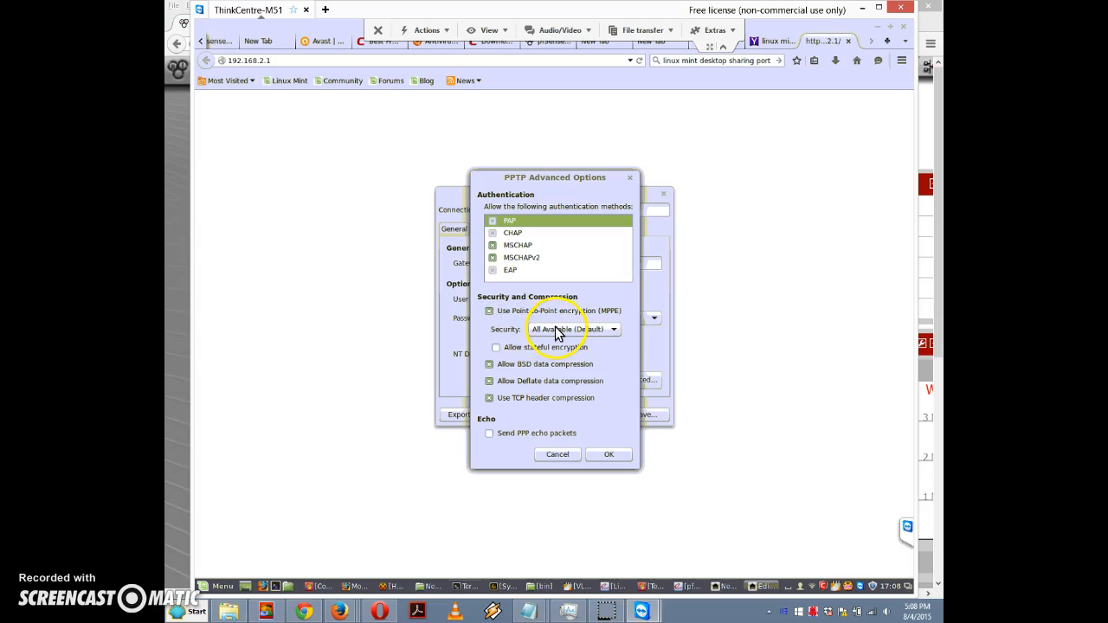
left_click(557, 333)
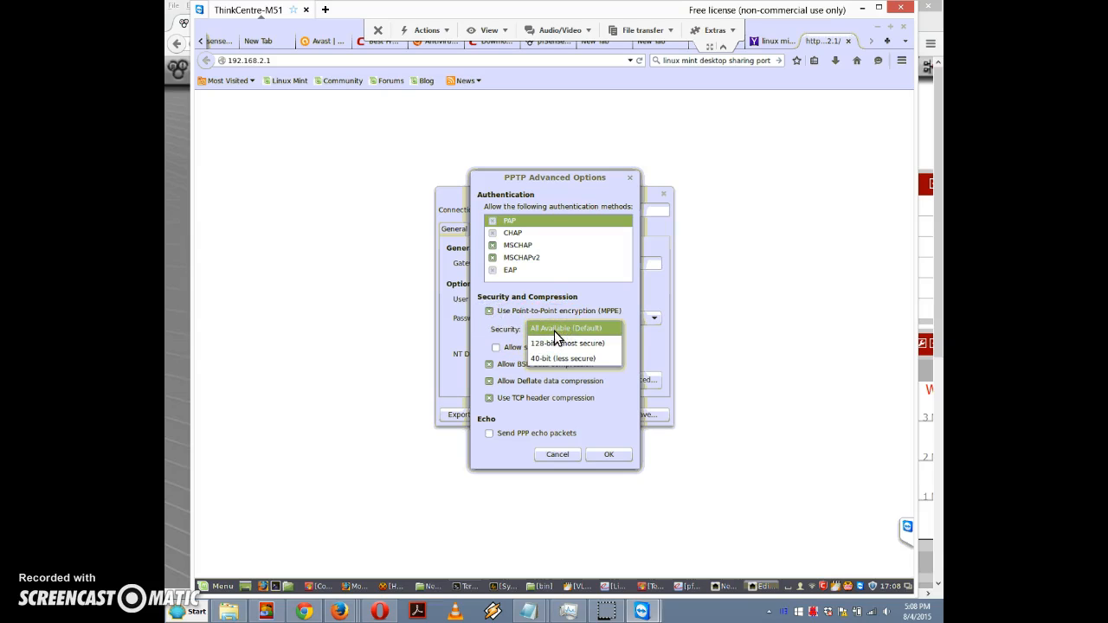
left_click(554, 343)
left_click(552, 344)
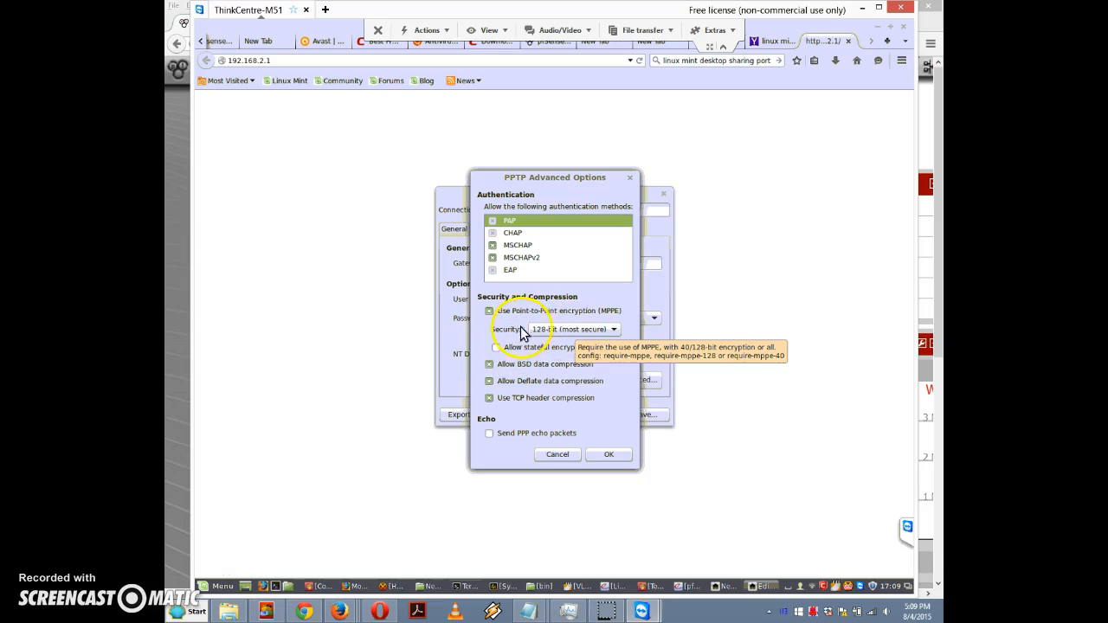
left_click(495, 348)
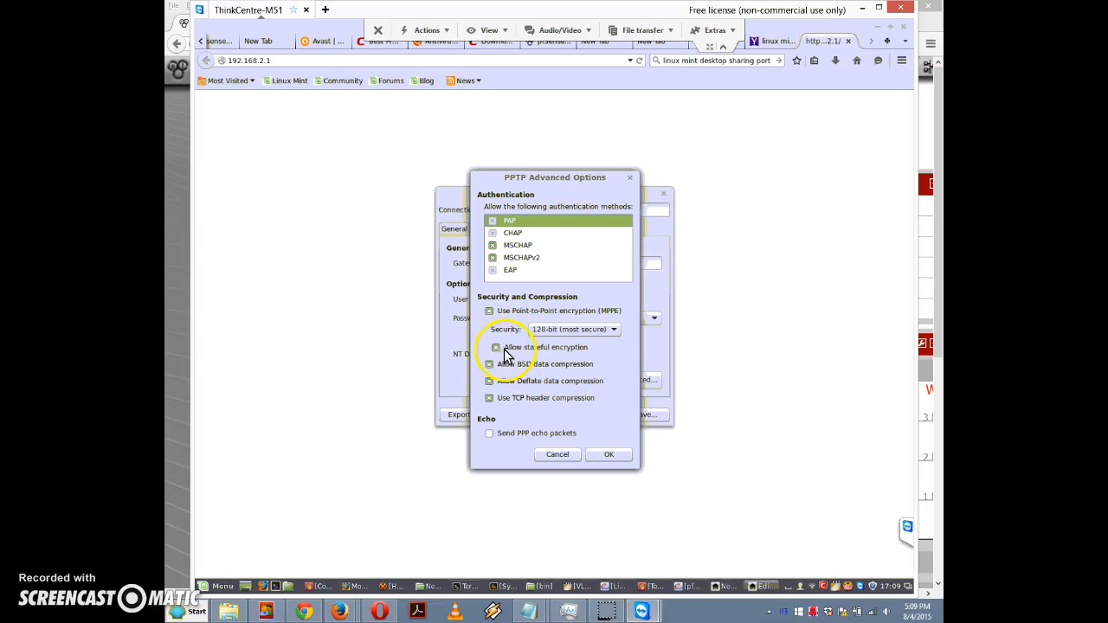
left_click(606, 456)
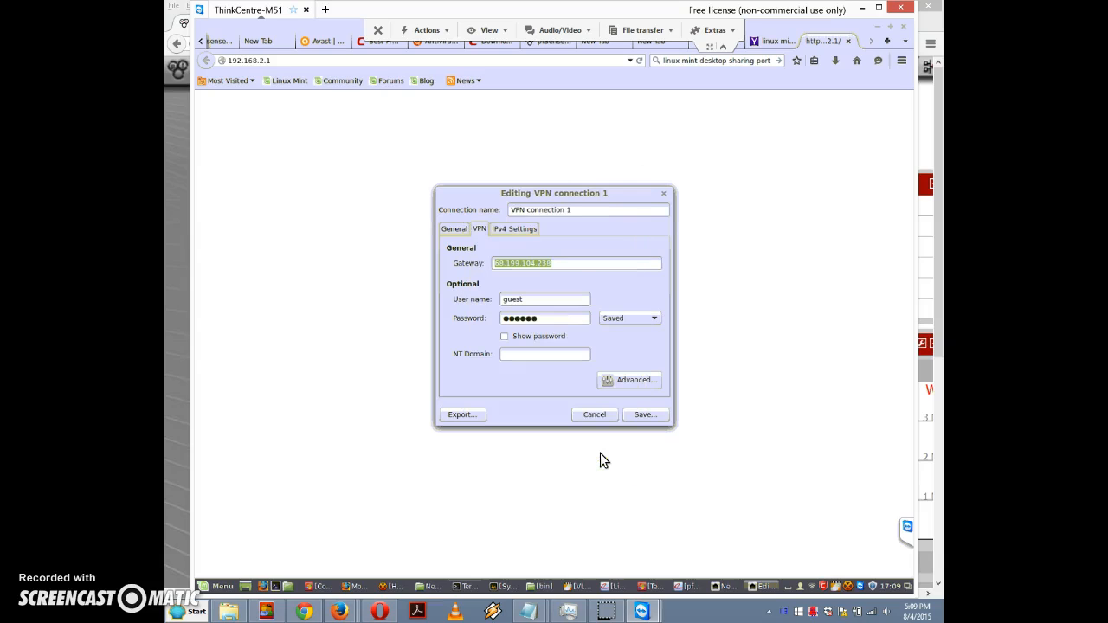
- Recheck the IPv4 settings, save VPN connection 1 and connect to it from the remote desktop's network applet
left_click(506, 231)
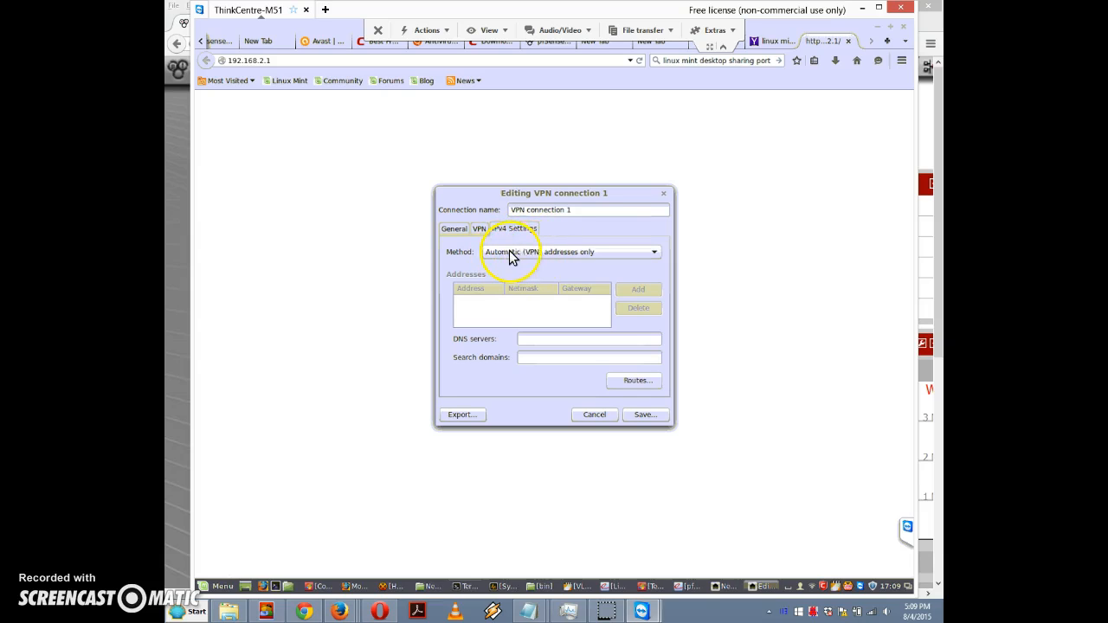
left_click(482, 229)
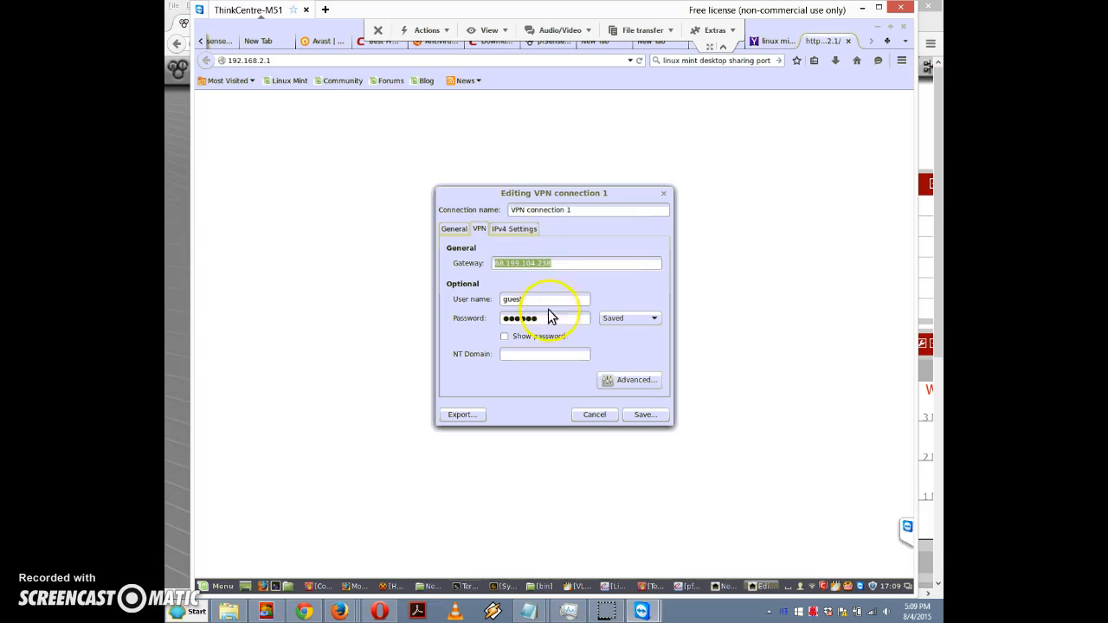
left_click(643, 415)
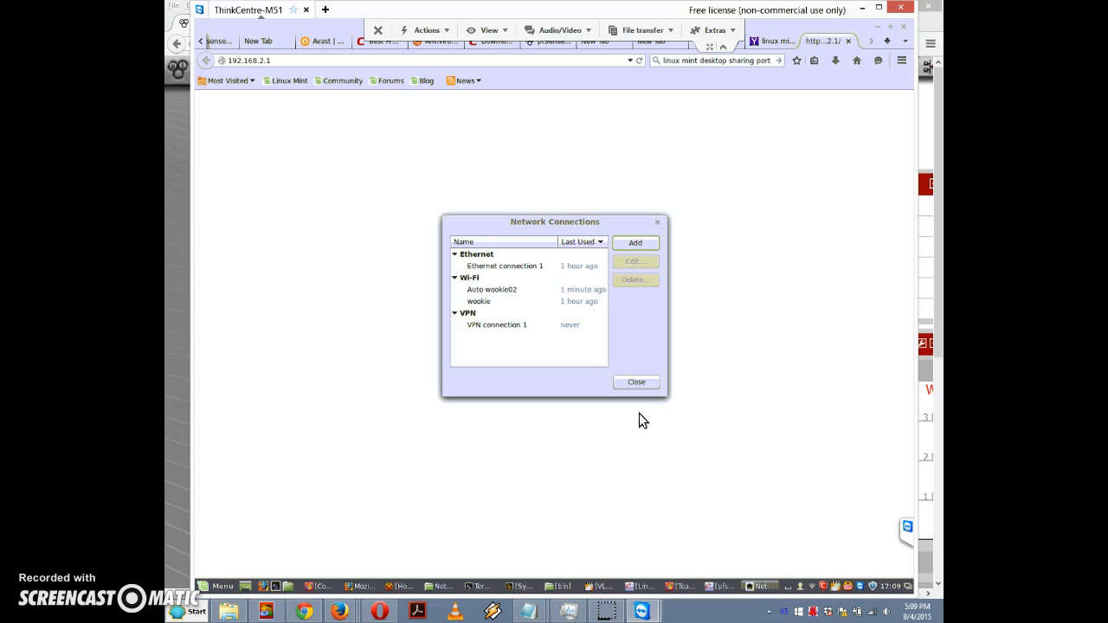
left_click(812, 589)
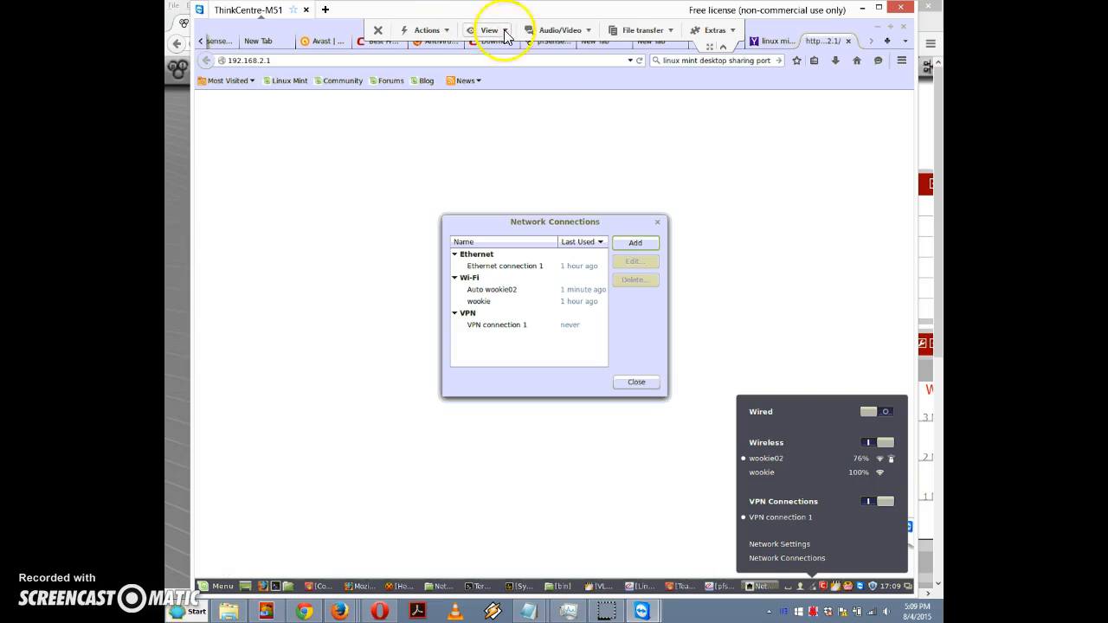
- Minimize the TeamViewer session and return to the pfSense dashboard in the local Firefox
mouse_move(576, 7)
left_mouse_down()
mouse_move(586, 34)
mouse_move(573, 17)
left_mouse_up()
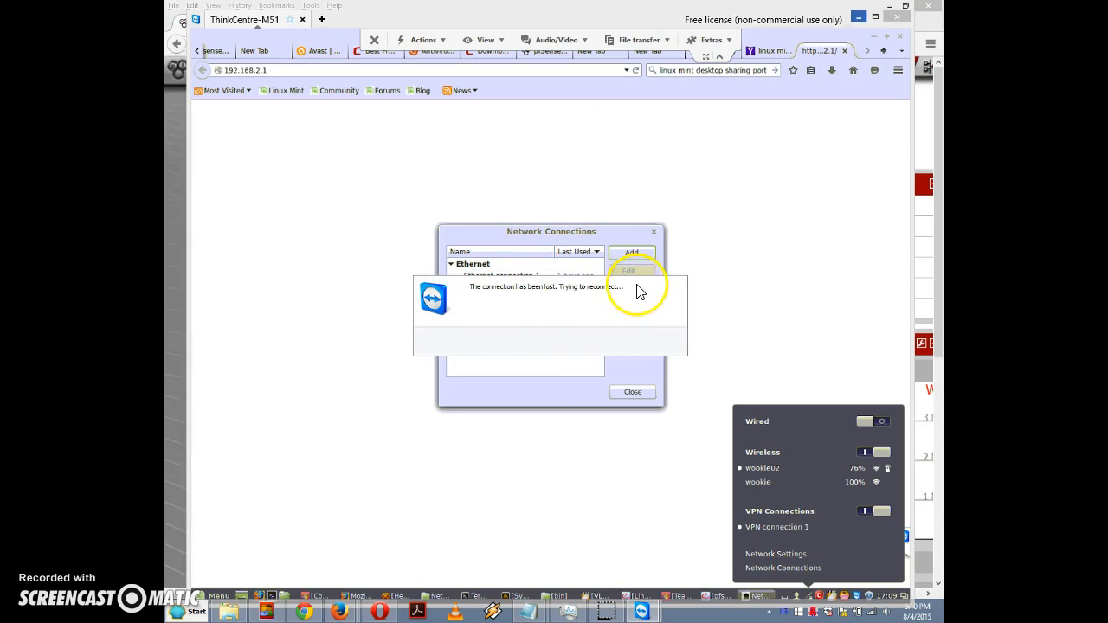
left_click(857, 18)
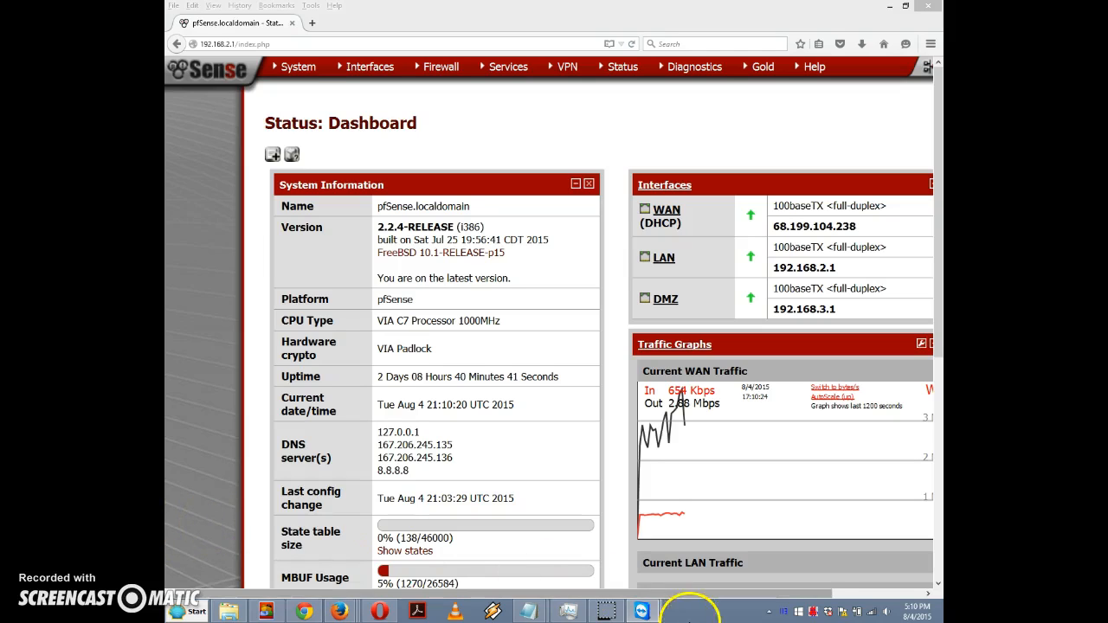
mouse_move(646, 613)
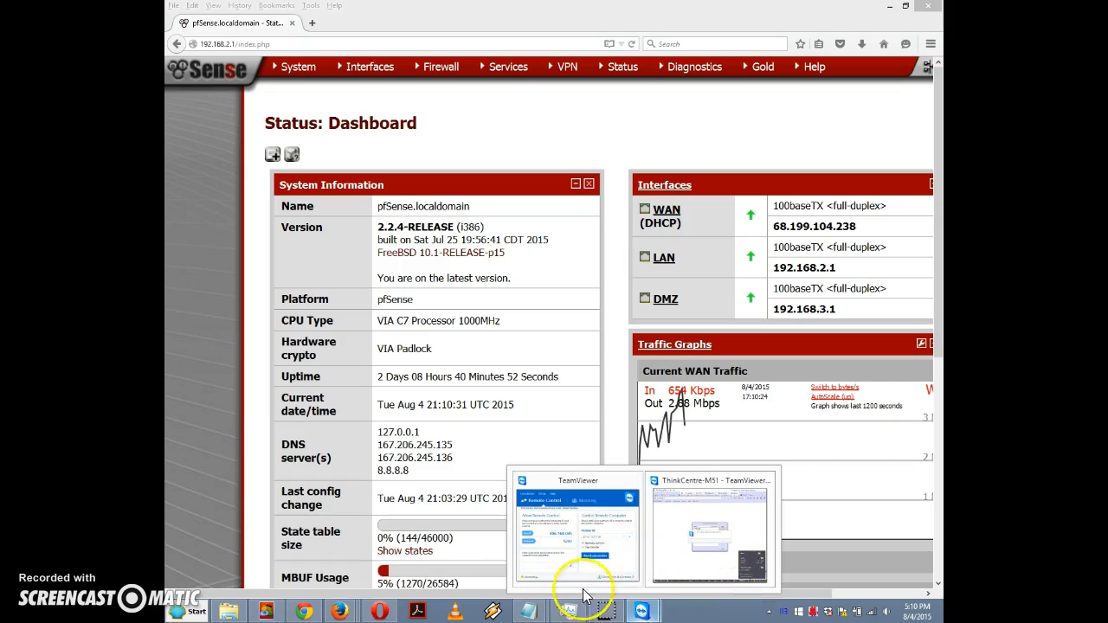
left_click(583, 596)
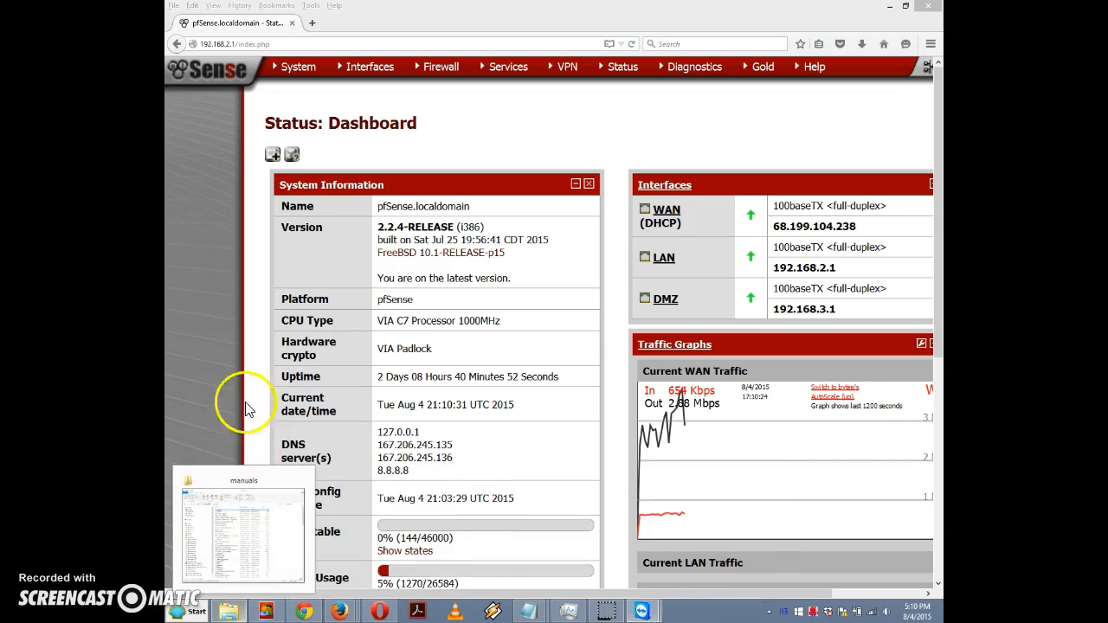
left_click(205, 357)
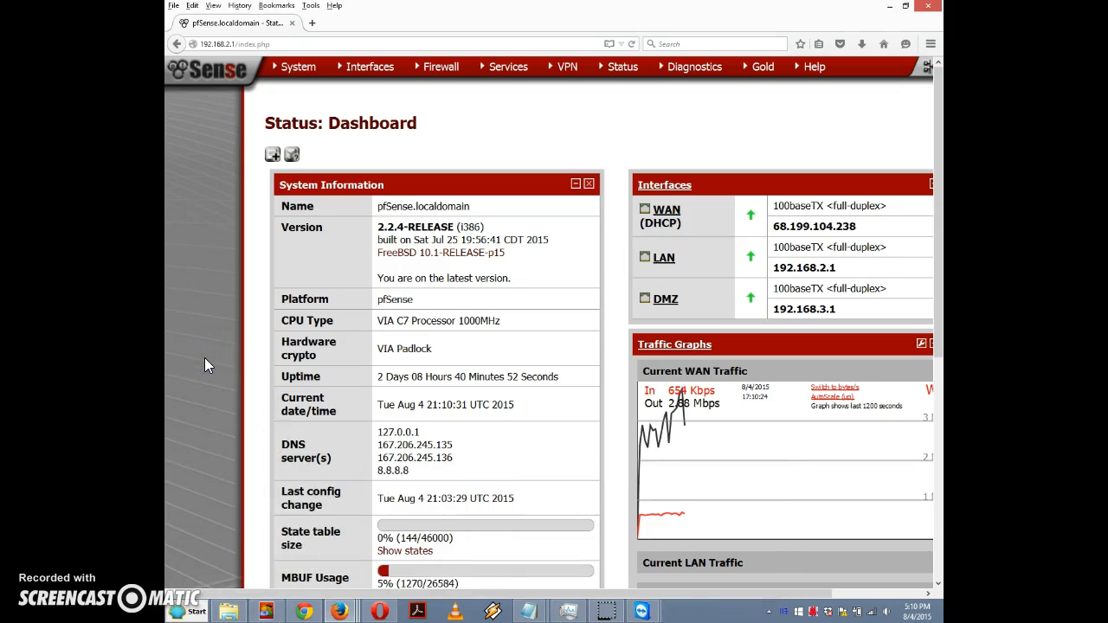